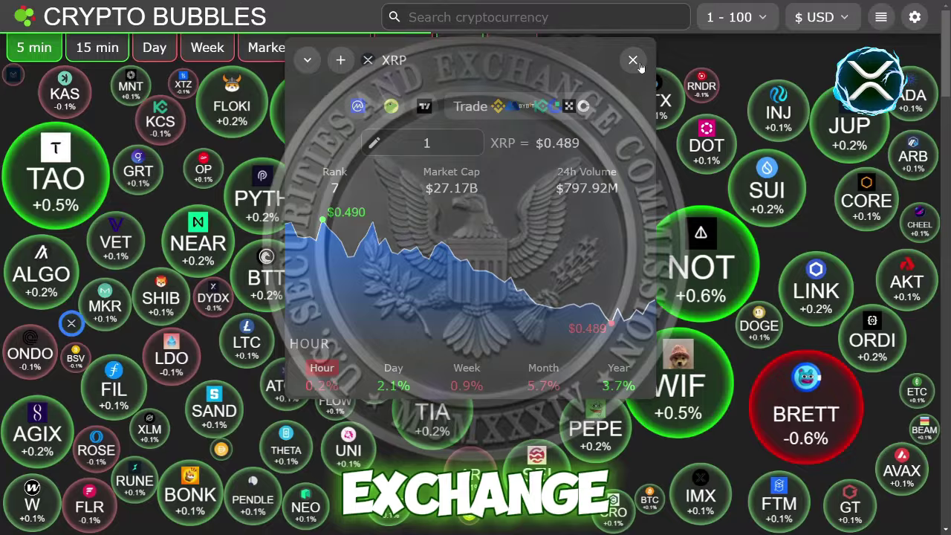
Check XRP's details under the 15-minute and then the daily performance periods in Crypto Bubbles
click(632, 59)
click(97, 47)
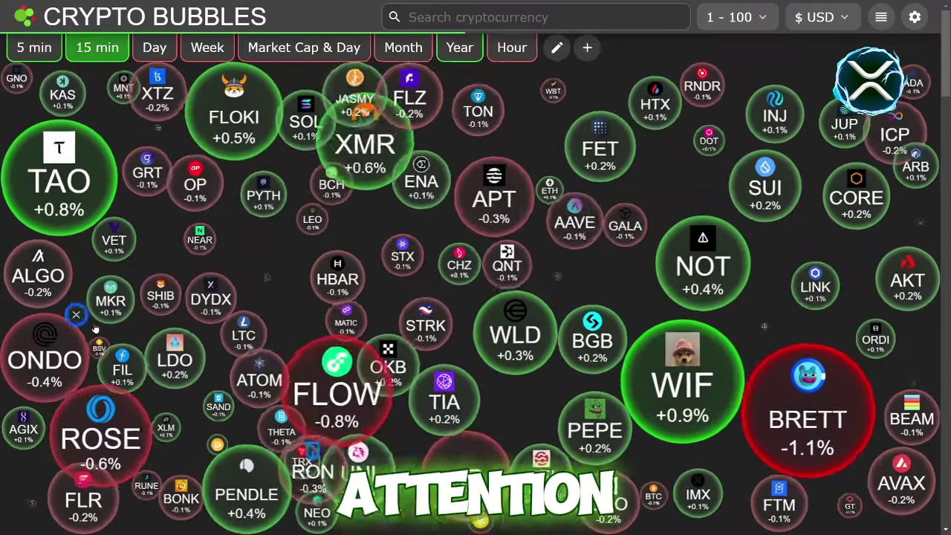
click(76, 315)
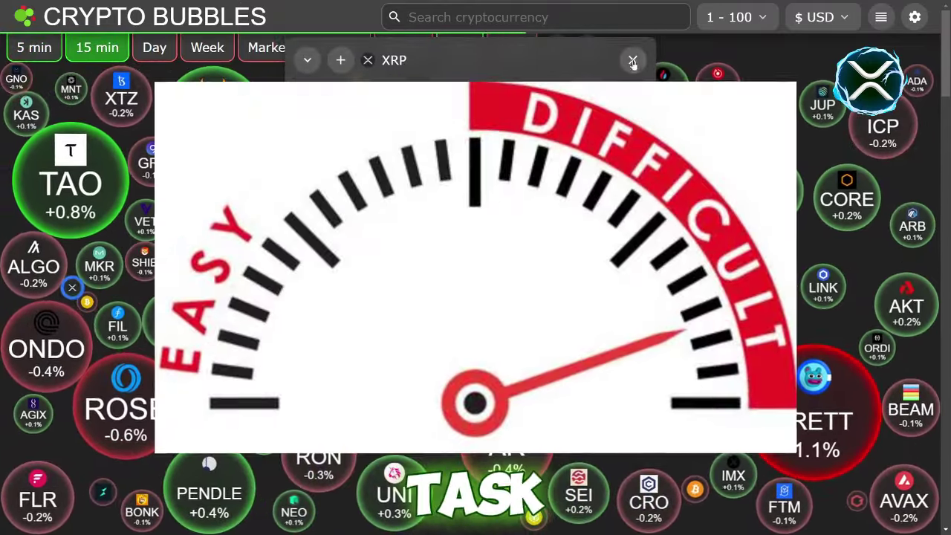
click(632, 59)
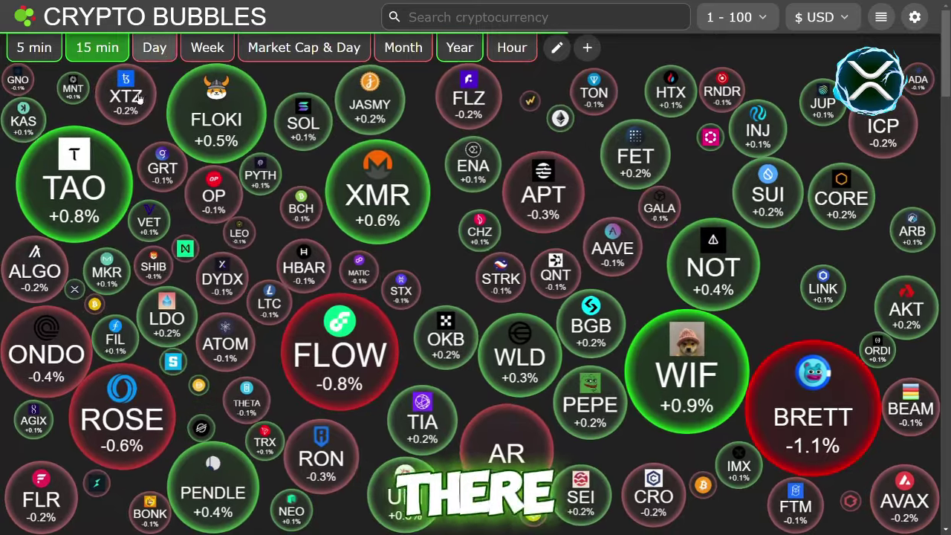
click(154, 47)
click(67, 301)
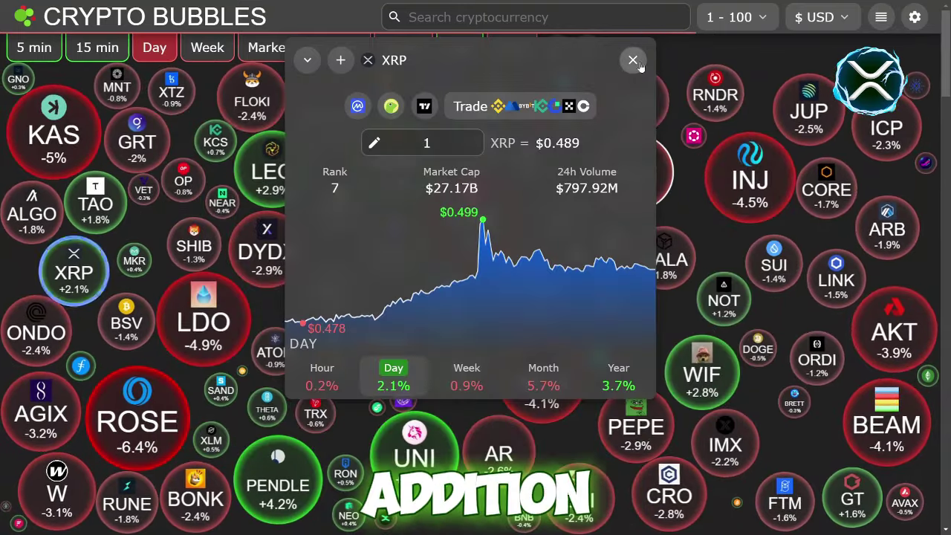
Switch to weekly performance, search 'xrp' and open its XRP/USD daily chart
click(632, 59)
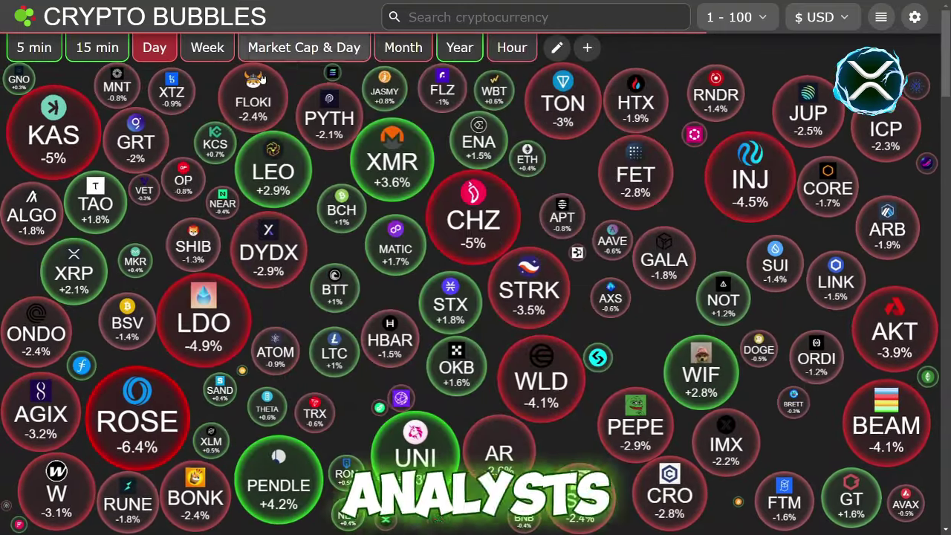
click(206, 46)
scroll(234, 52, down, 1)
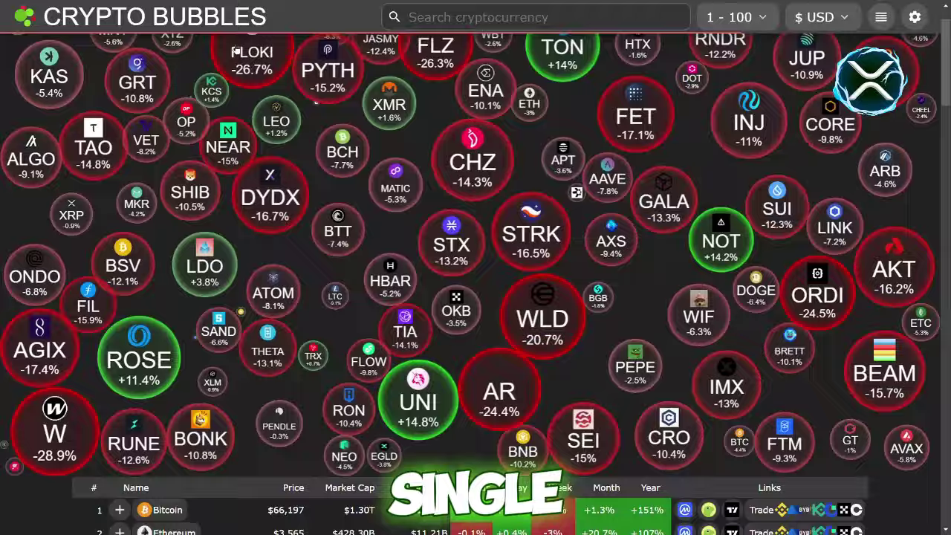
scroll(234, 49, down, 5)
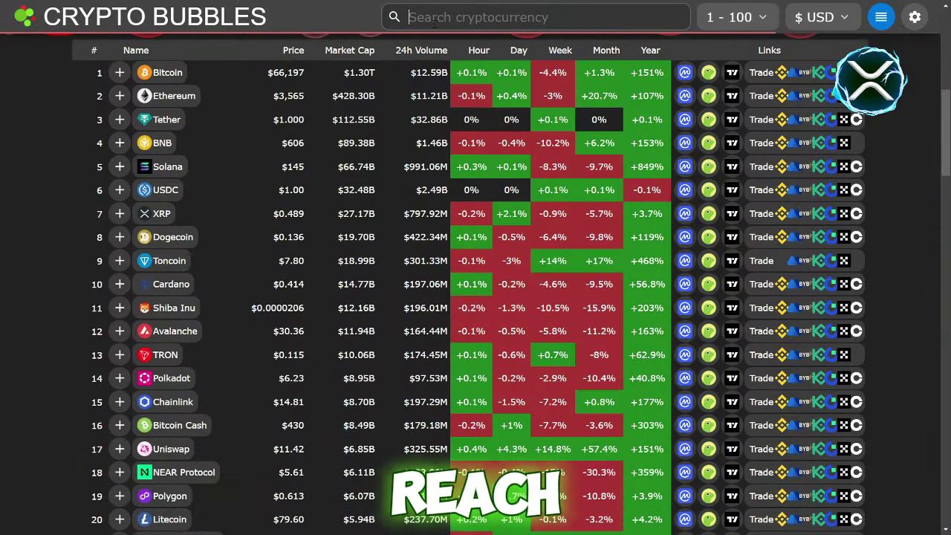
text(xrp)
key(Return)
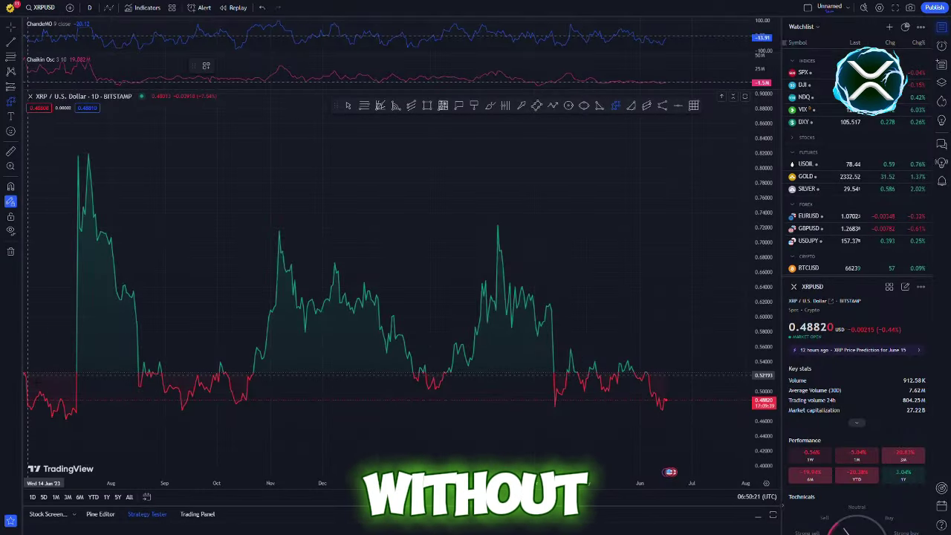
Draw a polyline zigzag through XRP's July 2023 low and peak and the autumn swings
click(28, 375)
click(65, 417)
click(78, 175)
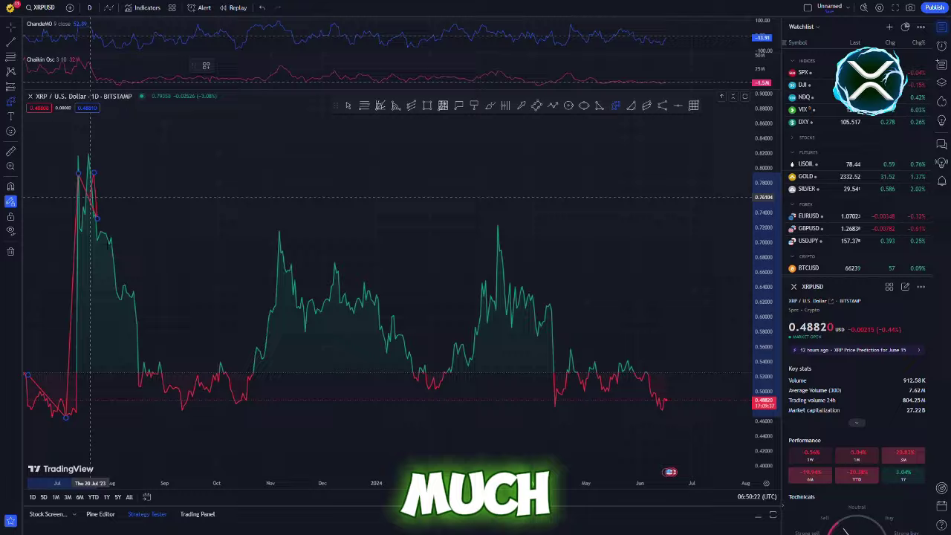
click(96, 217)
click(218, 361)
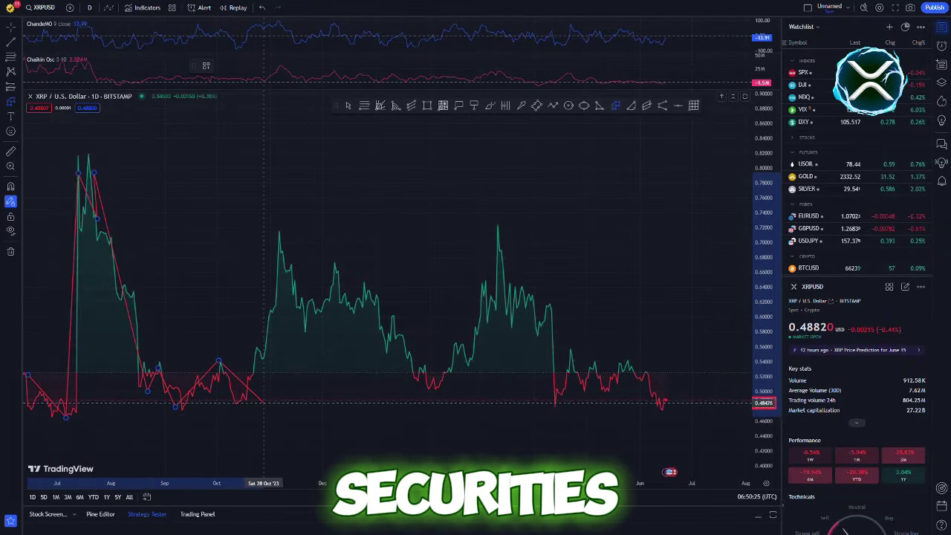
click(263, 403)
click(282, 227)
click(300, 330)
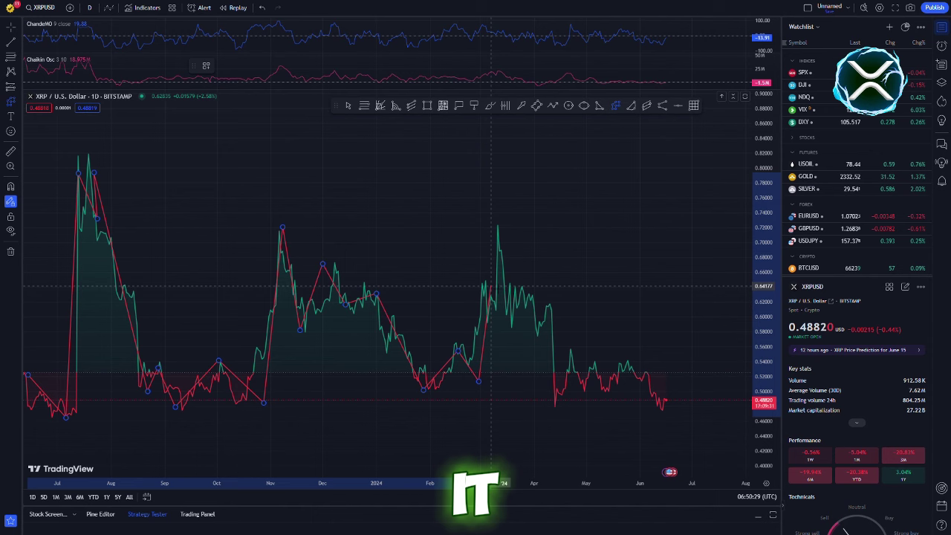
Extend the zigzag through the early-2024 rally, April drop and May–June swings to the latest price
click(499, 241)
click(511, 321)
click(515, 290)
click(557, 338)
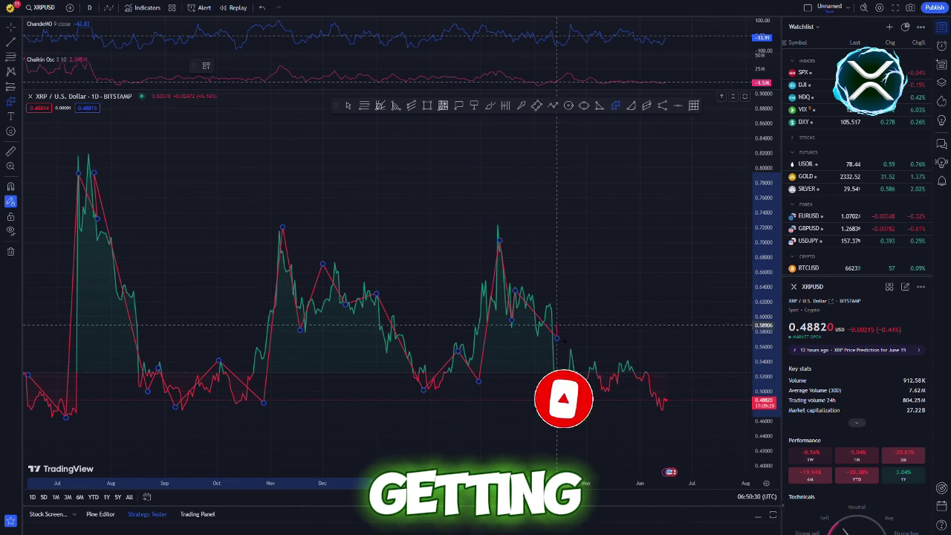
click(553, 405)
click(573, 364)
click(616, 398)
click(626, 362)
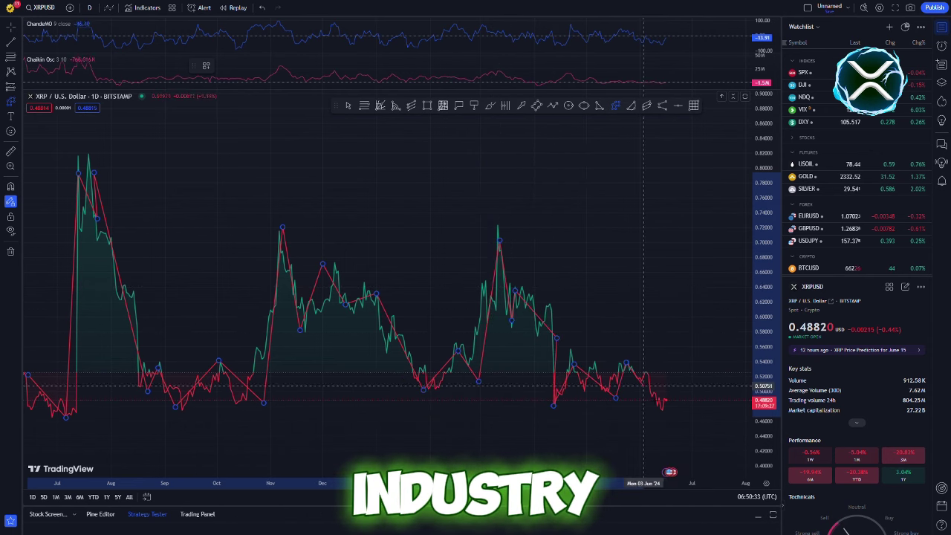
click(662, 411)
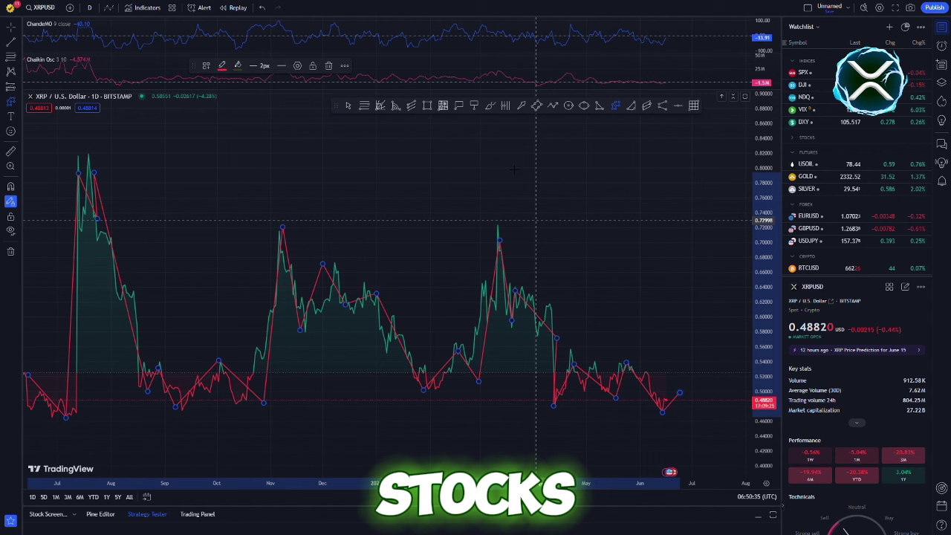
Move the zigzag's style toolbar lower and set the line colour to yellow
click(238, 70)
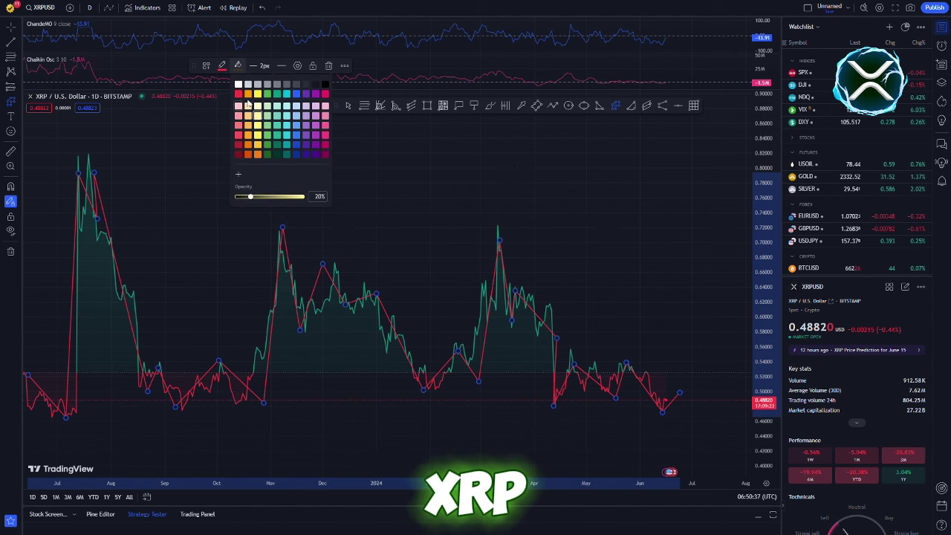
click(223, 82)
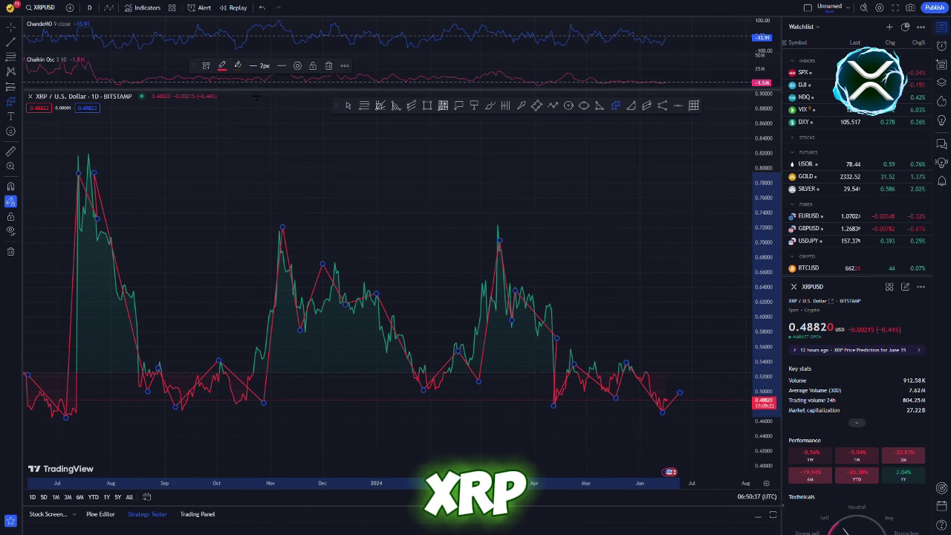
click(205, 72)
drag(208, 68, 375, 143)
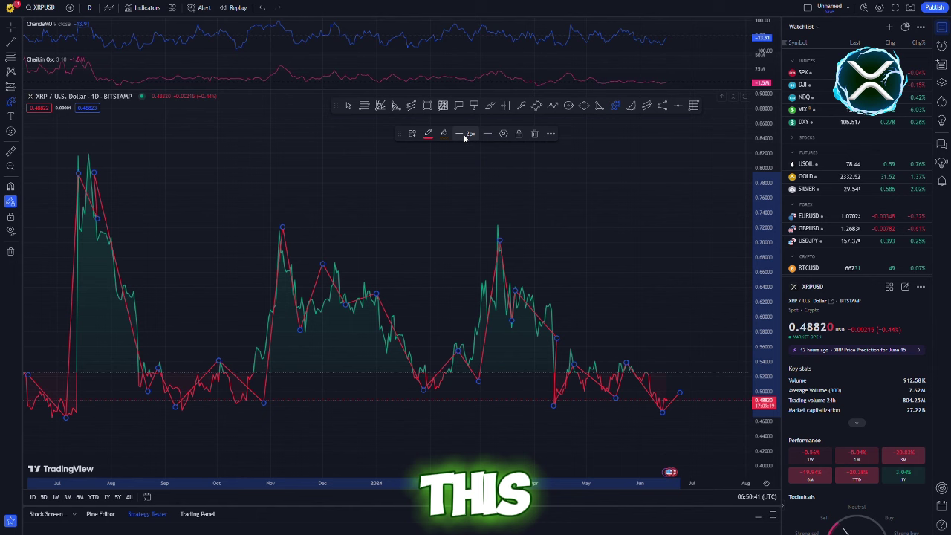
click(34, 37)
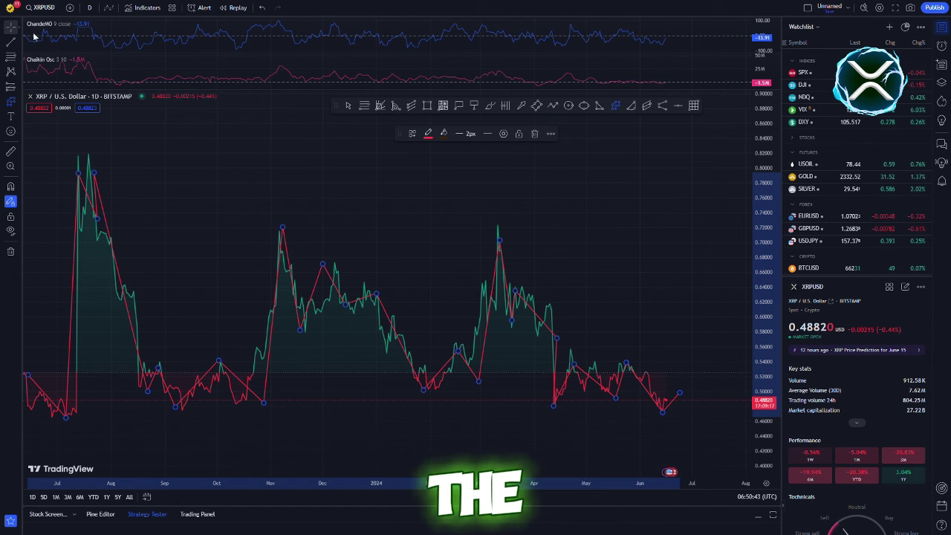
click(428, 134)
click(446, 160)
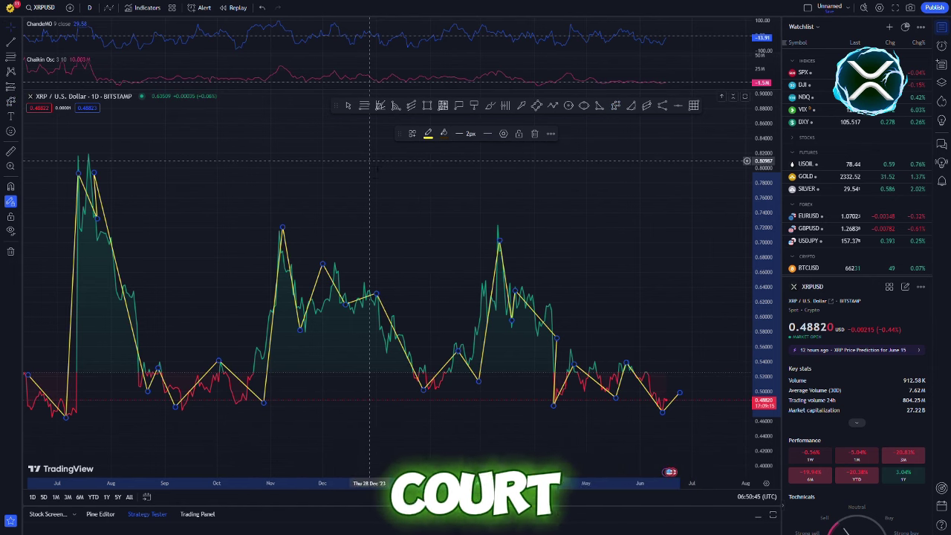
Draw a Fibonacci retracement from the July high down to June
click(379, 177)
scroll(364, 179, down, 3)
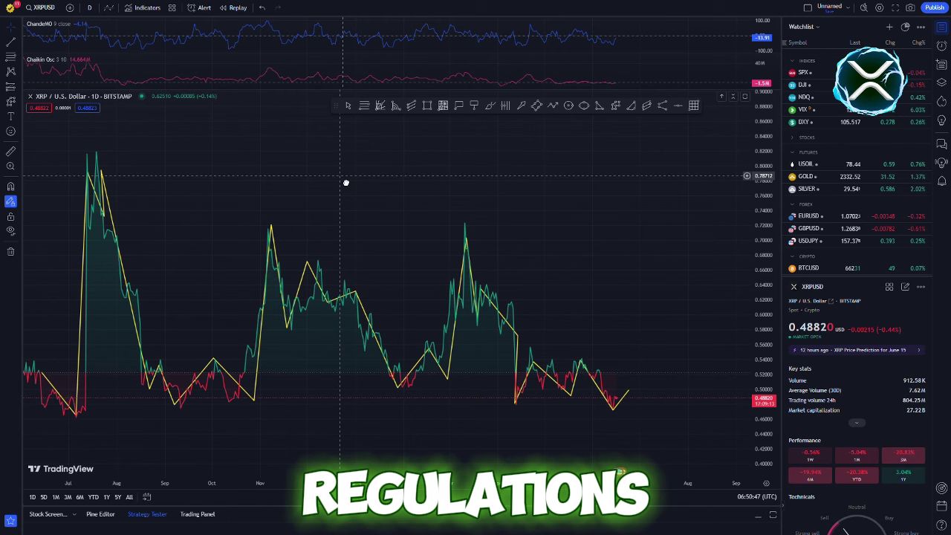
click(364, 106)
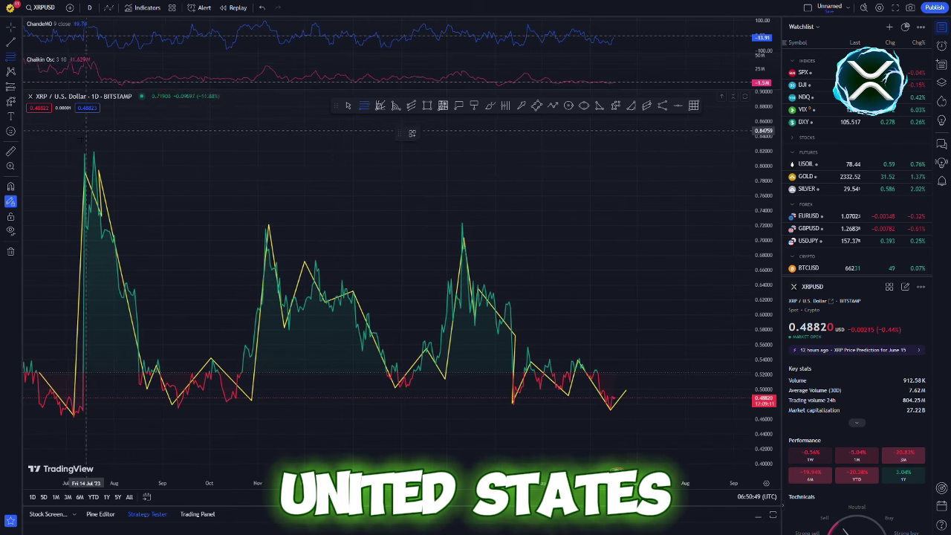
drag(26, 125, 628, 456)
Freehand a yellow curve rising from the latest low and handwrite 'UP' right of the chart
click(490, 106)
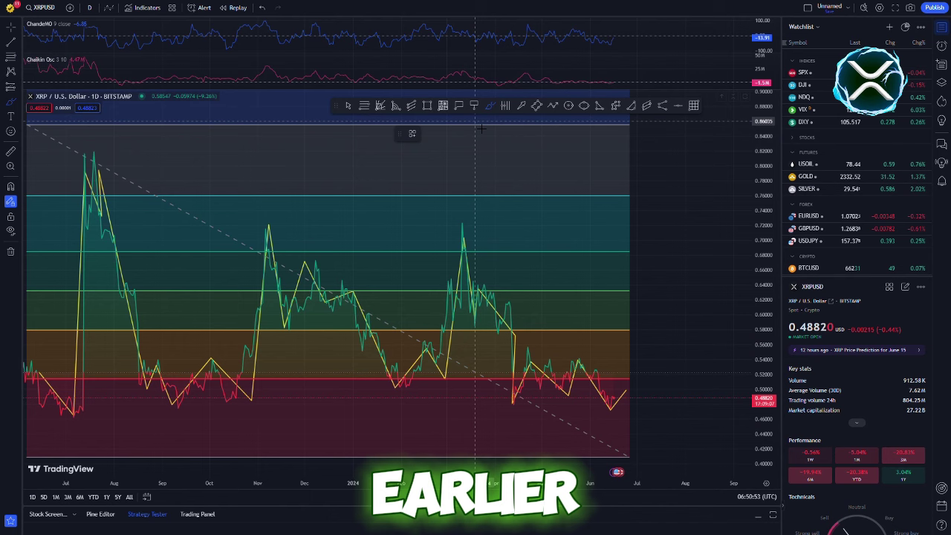
mouse_move(617, 383)
mouse_down()
mouse_move(616, 406)
mouse_move(664, 327)
mouse_move(652, 355)
mouse_up()
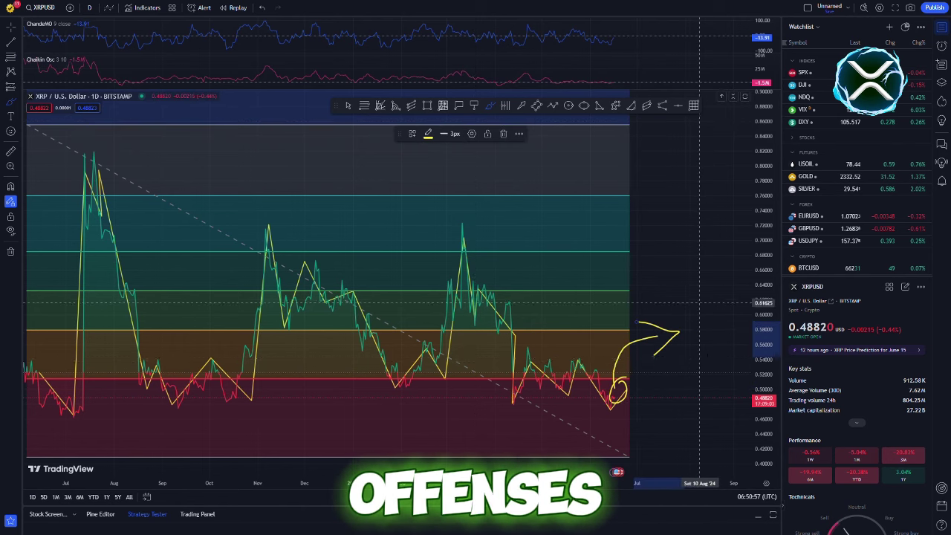
drag(694, 295, 711, 314)
drag(716, 358, 732, 335)
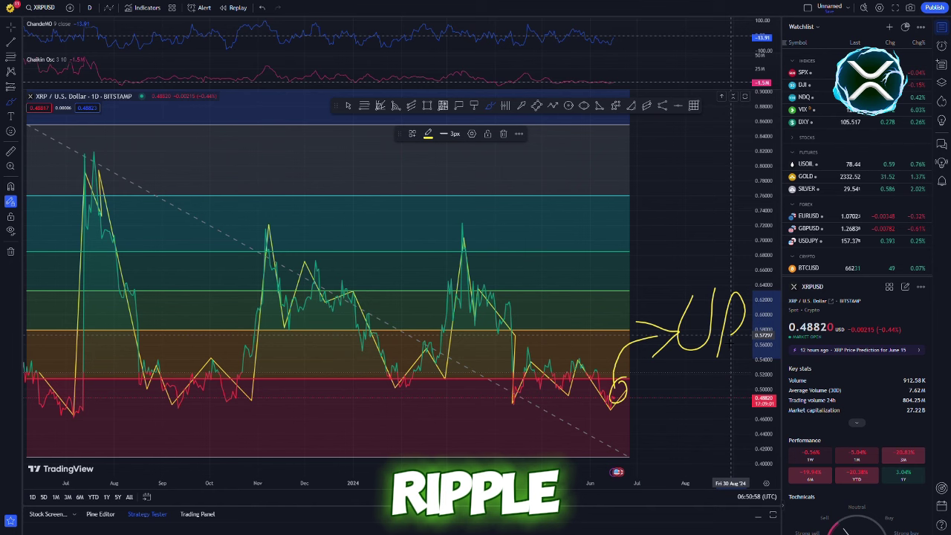
Circle the handwritten UP, return to selection mode and select the yellow arrow stroke
click(566, 106)
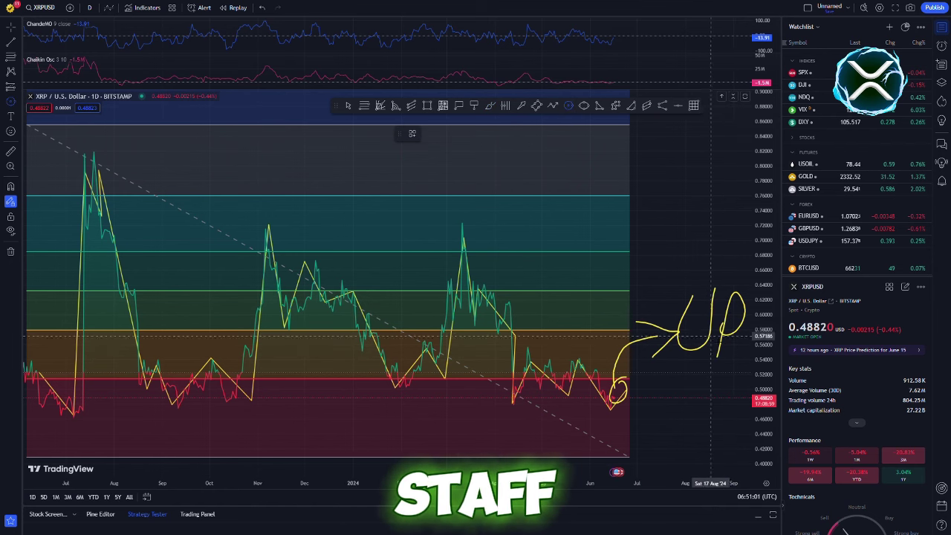
drag(711, 324, 712, 370)
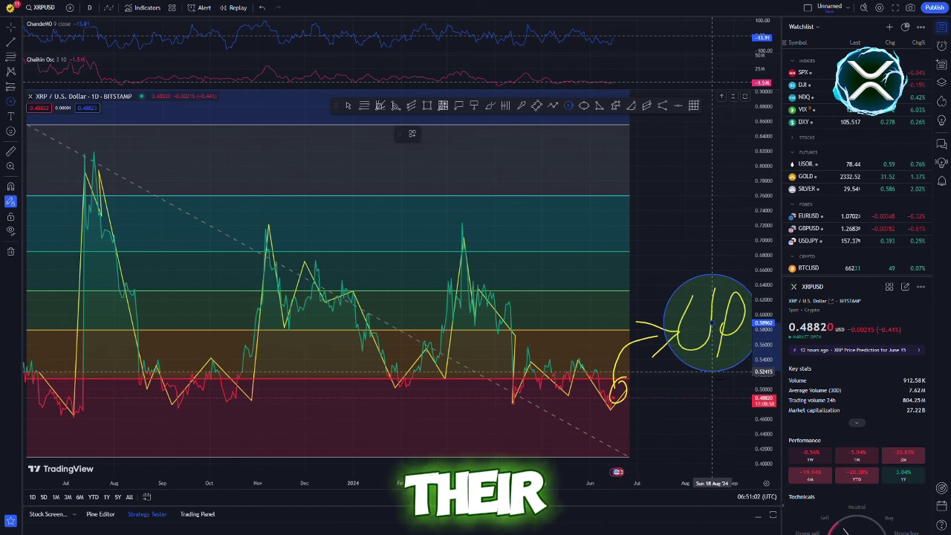
click(11, 30)
click(44, 59)
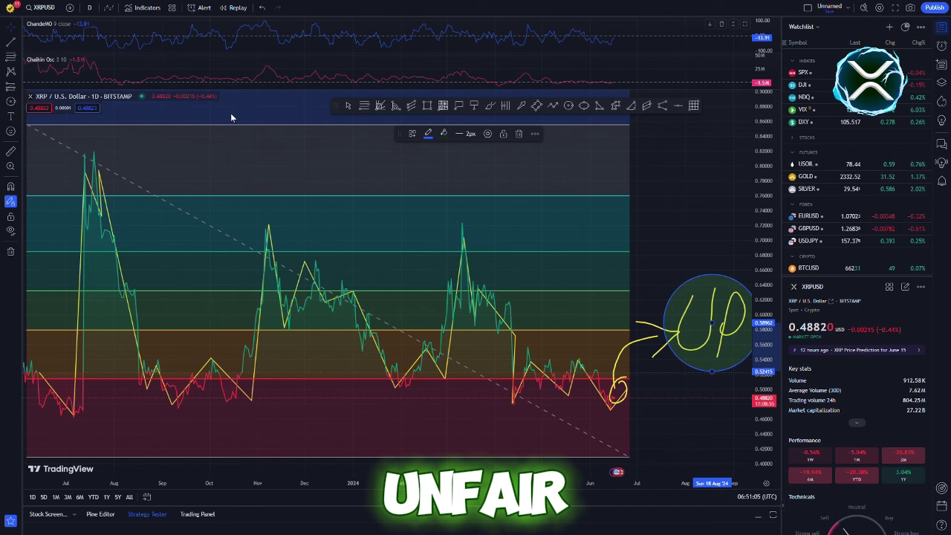
click(656, 330)
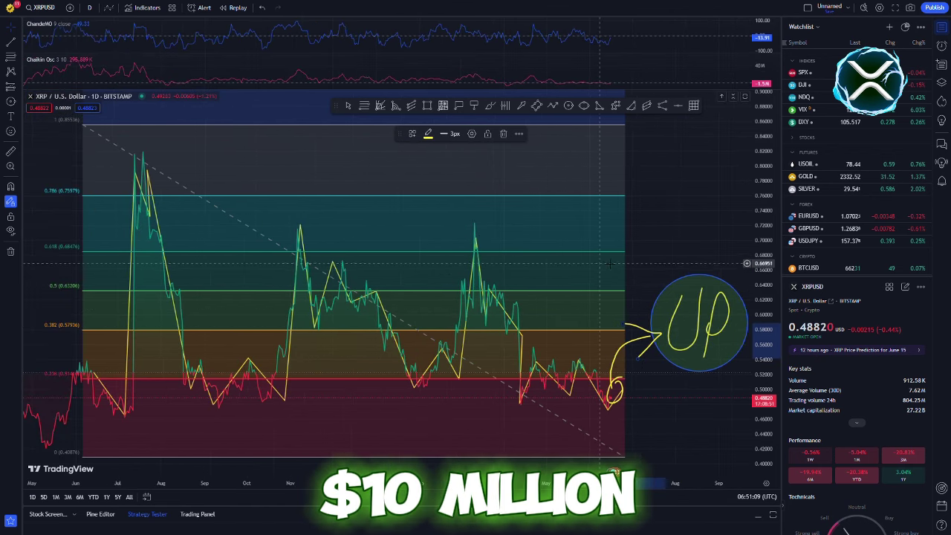
Add price notes 0.51750, purple 0.48421, green 0.75827 and light-blue 0.52748 at the July–August turns
click(473, 106)
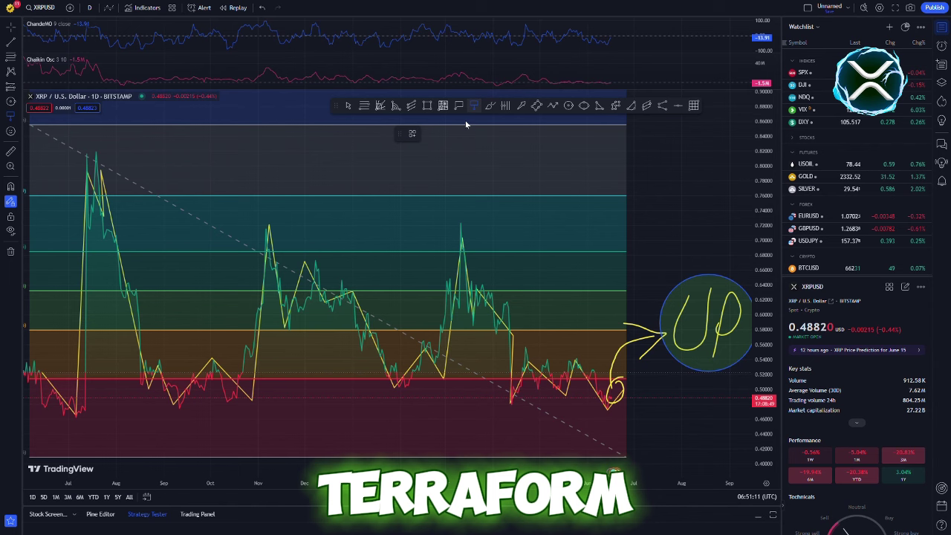
click(44, 376)
click(49, 274)
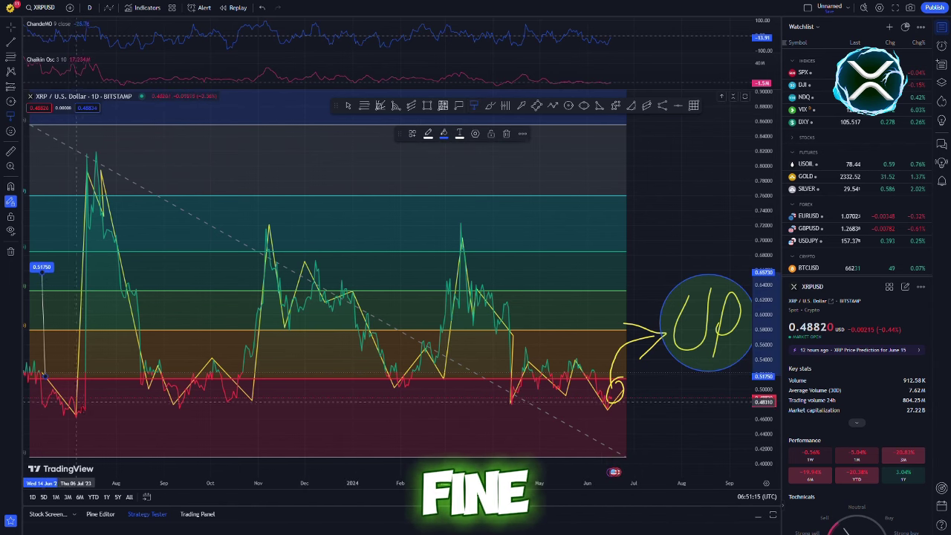
drag(74, 401, 95, 443)
click(443, 133)
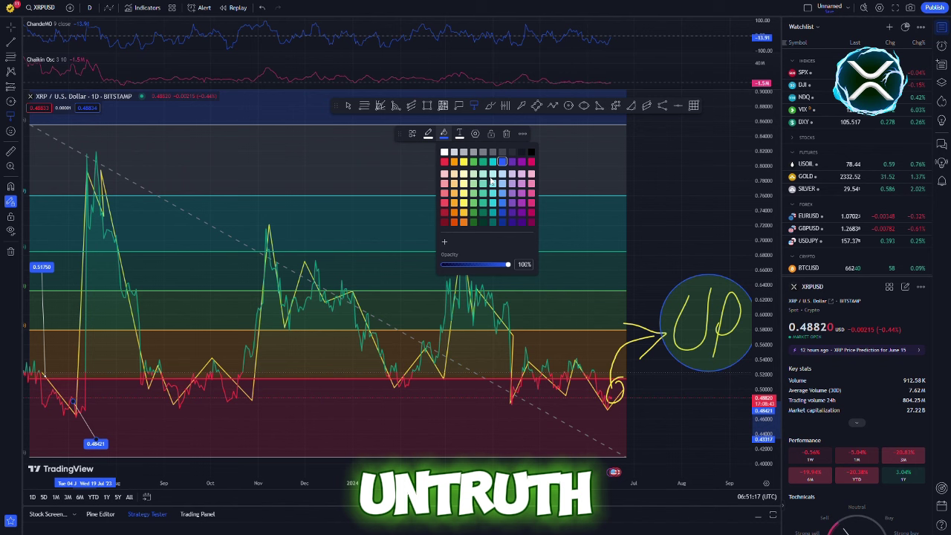
click(522, 193)
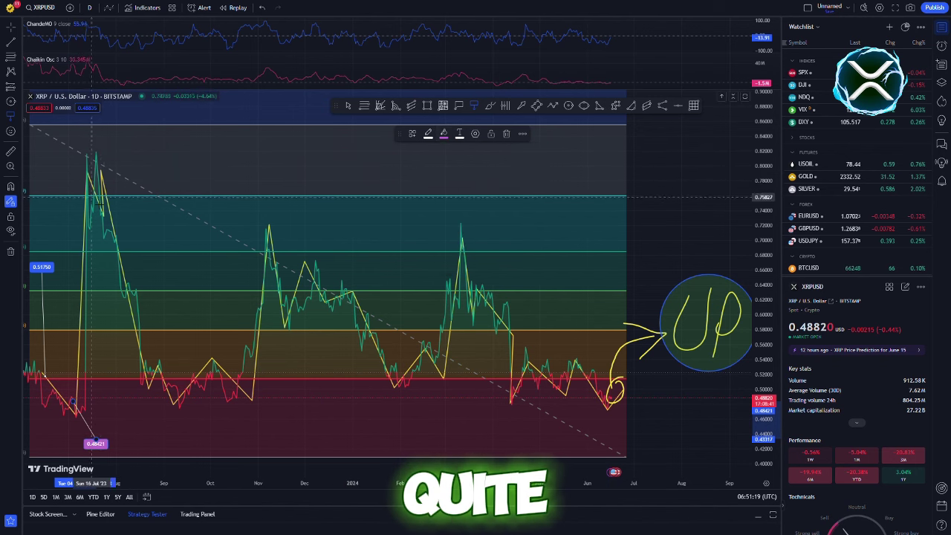
drag(91, 196, 86, 134)
click(444, 133)
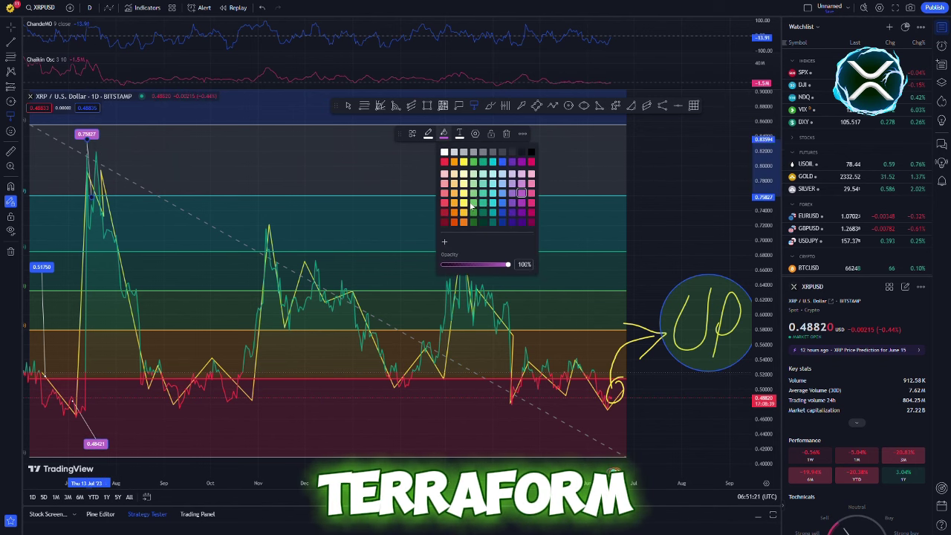
click(473, 207)
drag(148, 377, 151, 439)
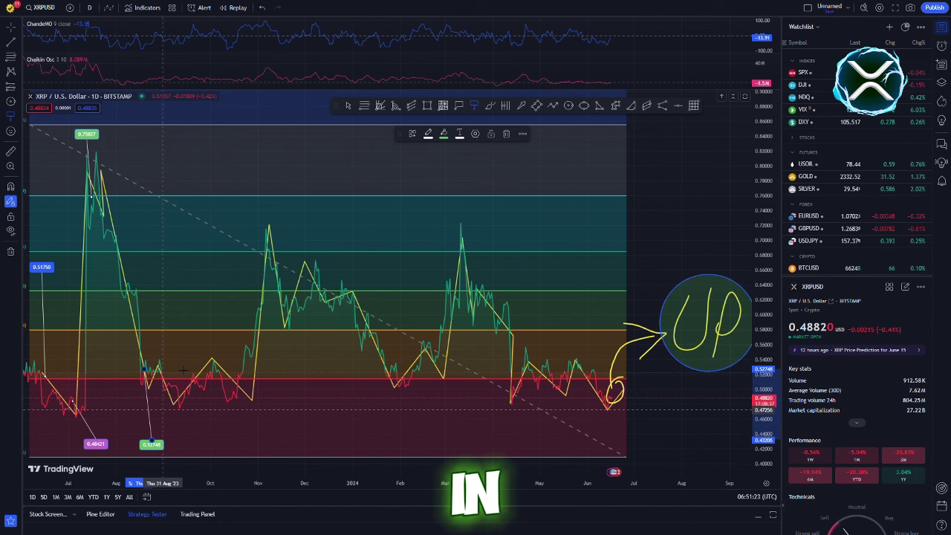
click(443, 134)
click(499, 176)
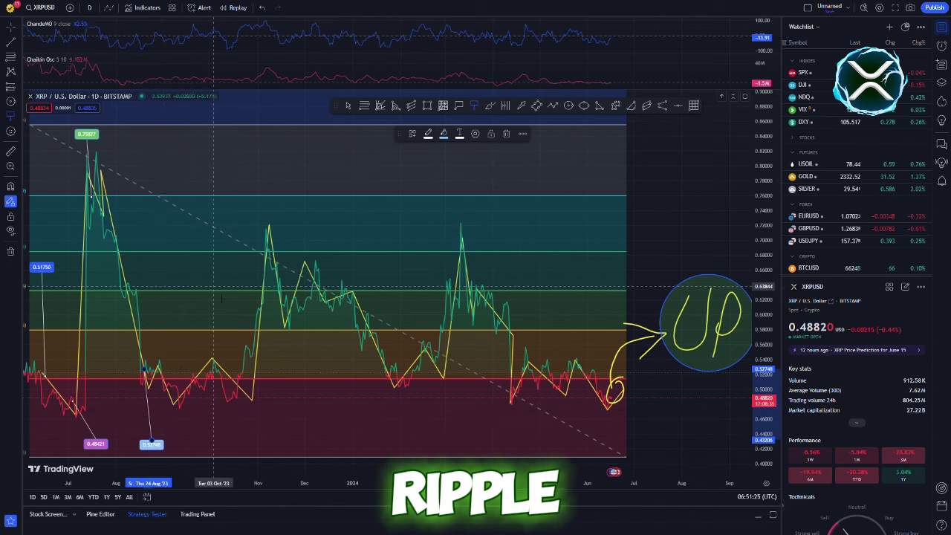
Add notes pink 0.53136, orange 0.50196, purple 0.69059 and light-blue 0.66729 for September–December
drag(216, 361, 182, 248)
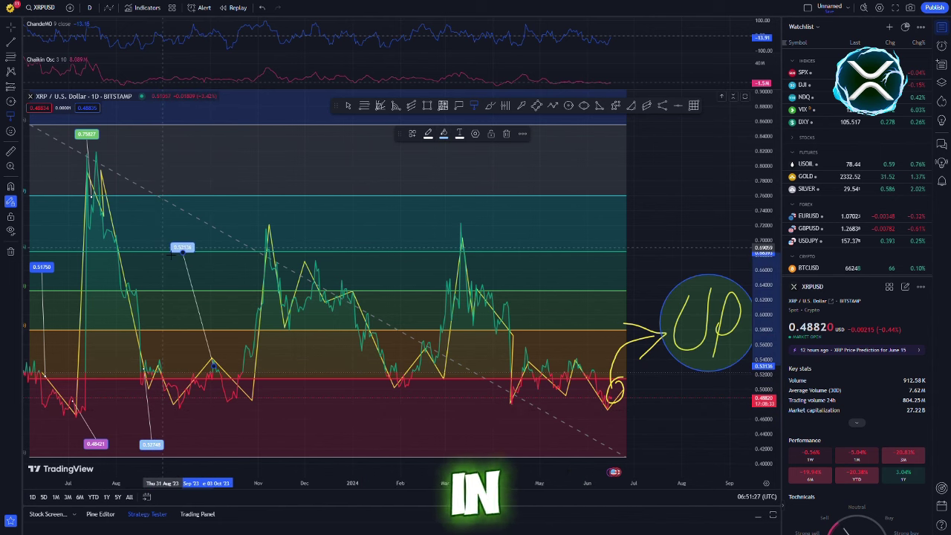
click(443, 134)
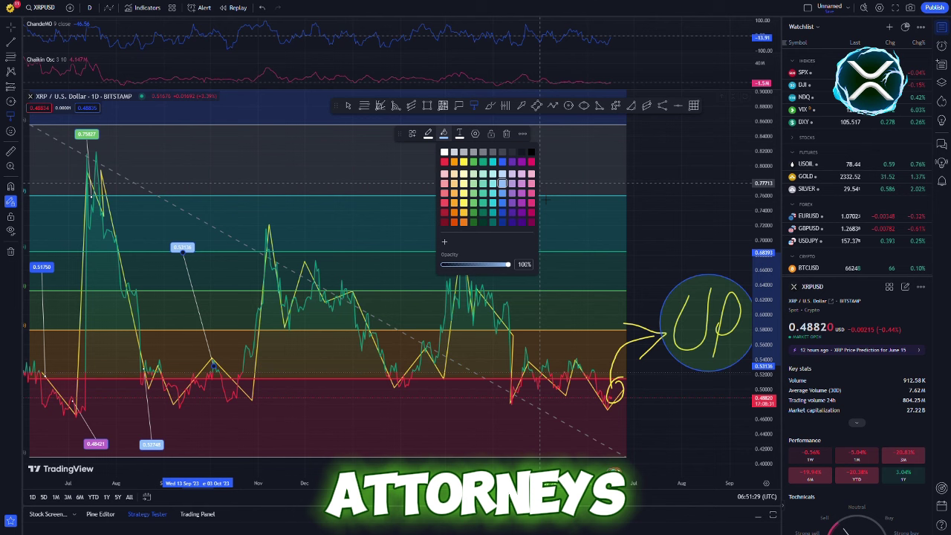
click(523, 203)
drag(253, 387, 270, 429)
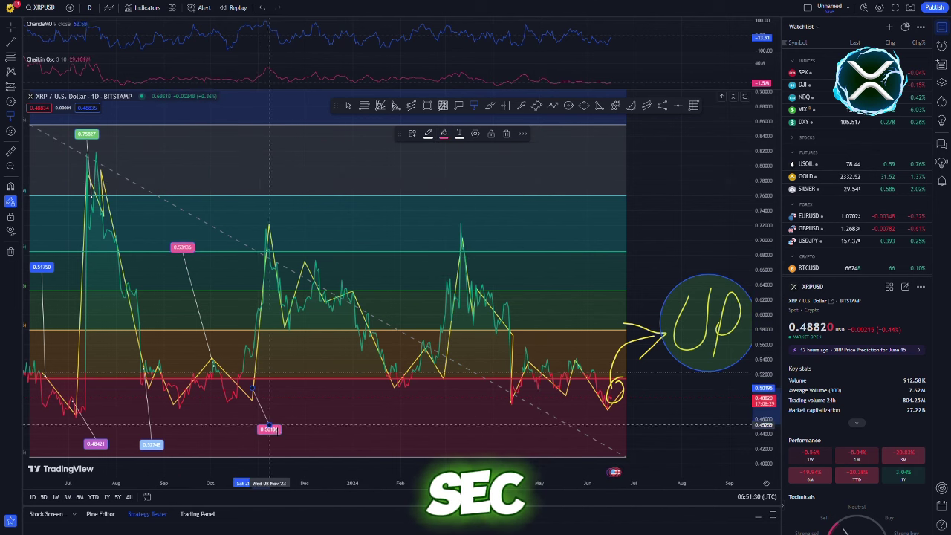
click(444, 133)
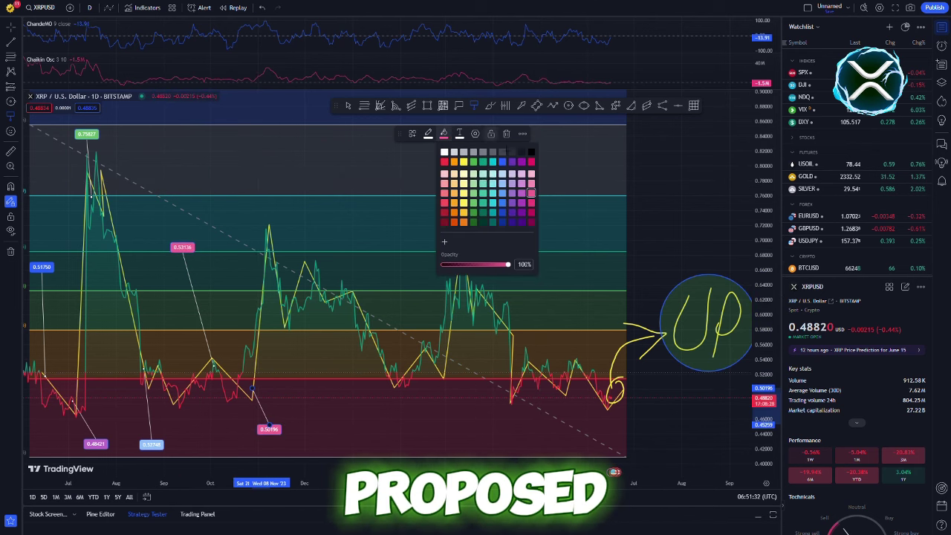
click(456, 207)
drag(268, 247, 264, 172)
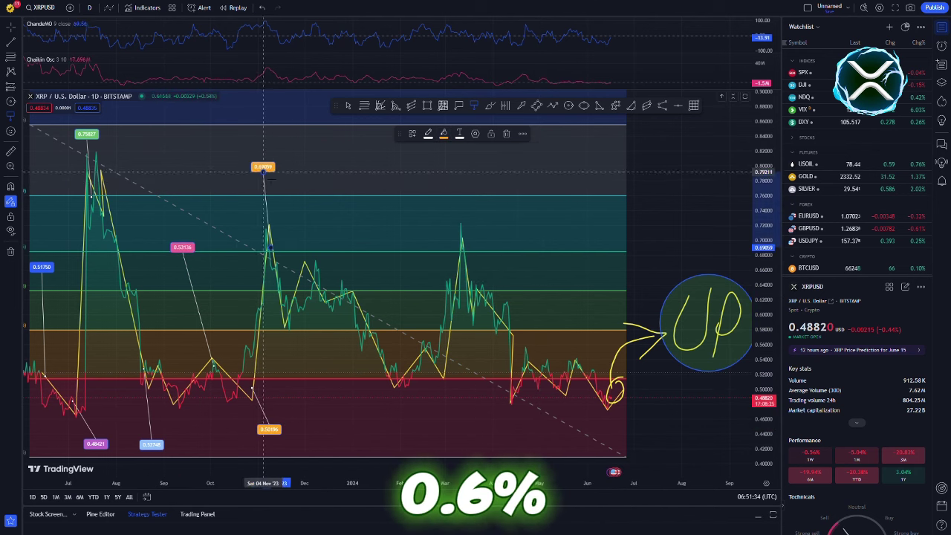
click(444, 133)
click(509, 210)
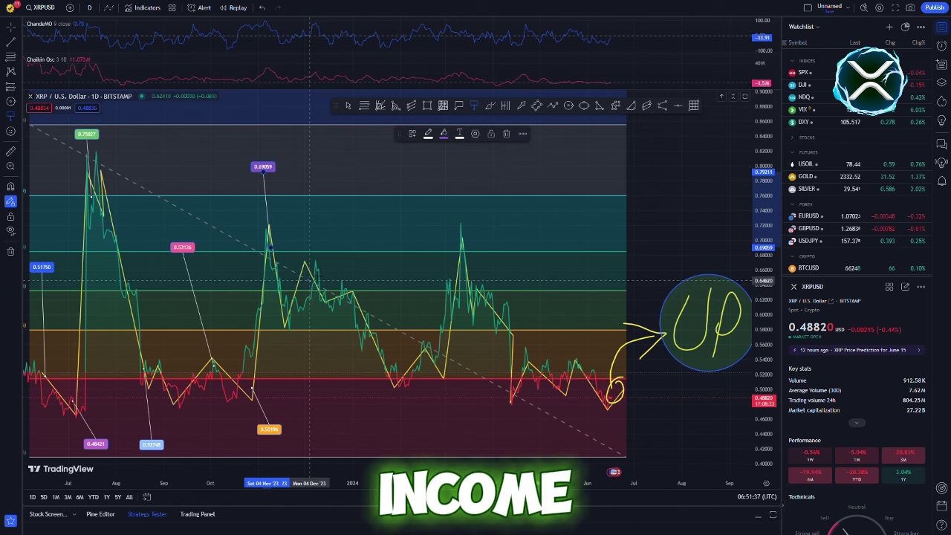
drag(306, 262, 344, 419)
click(443, 134)
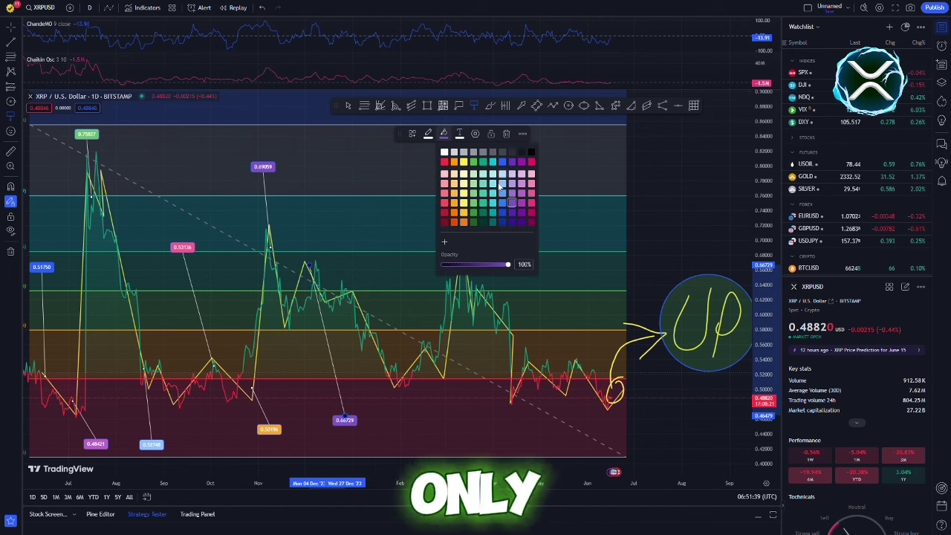
click(502, 185)
Add a red 0.67290 note, a purple 0.52304 note and a pink March 0.66729 note
drag(351, 297, 378, 210)
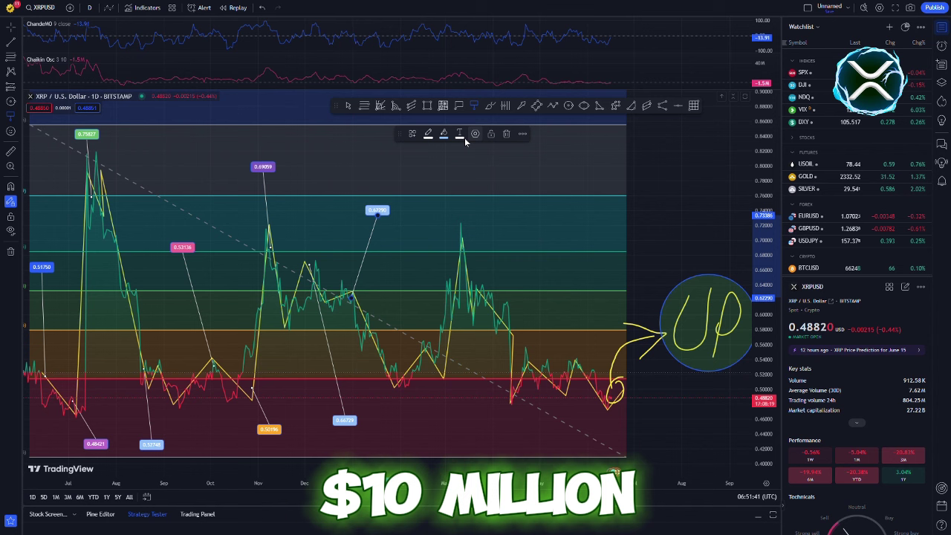
click(443, 134)
click(444, 202)
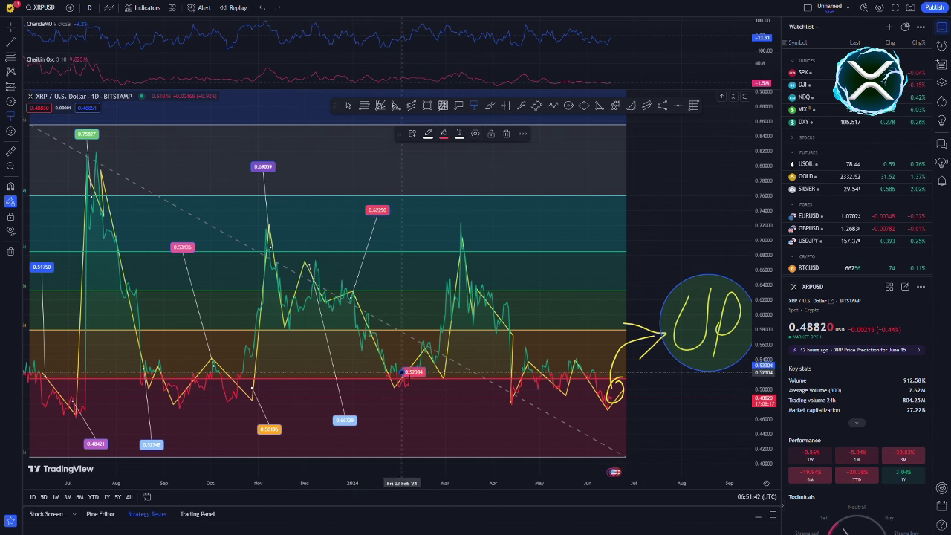
drag(402, 373, 407, 436)
click(443, 134)
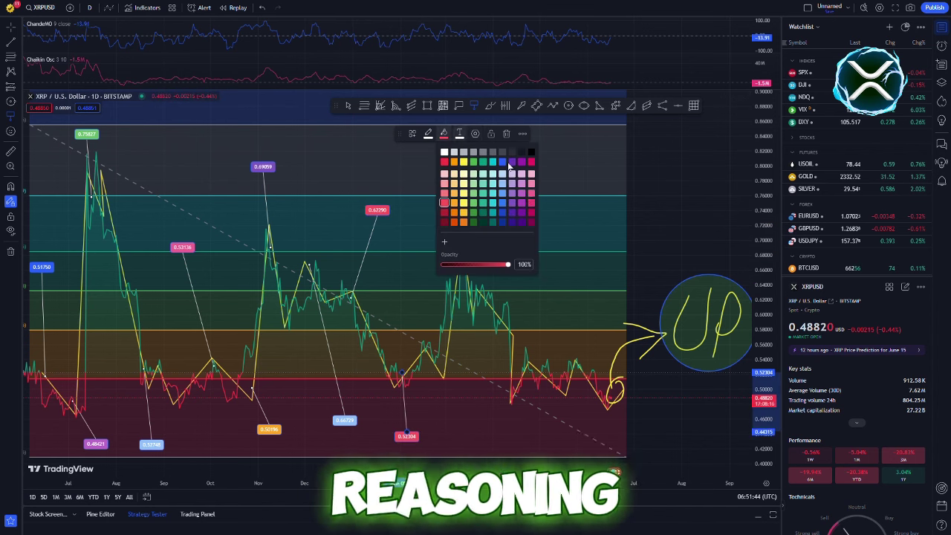
click(526, 198)
drag(462, 264, 474, 205)
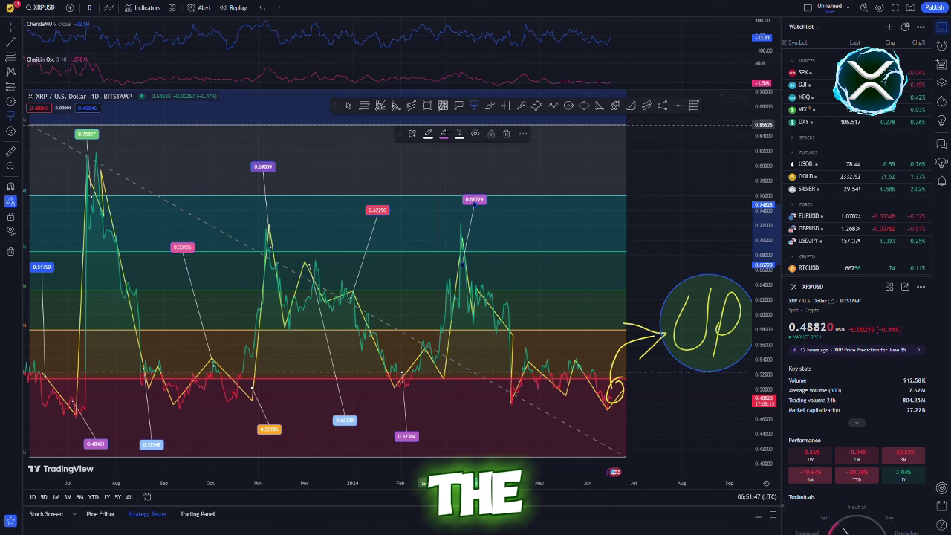
click(438, 125)
key(Escape)
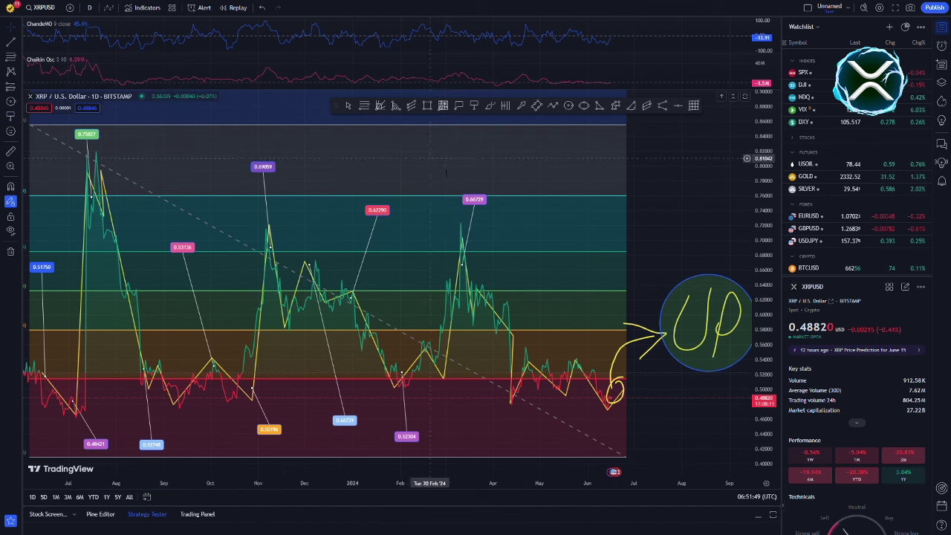
click(477, 205)
click(443, 133)
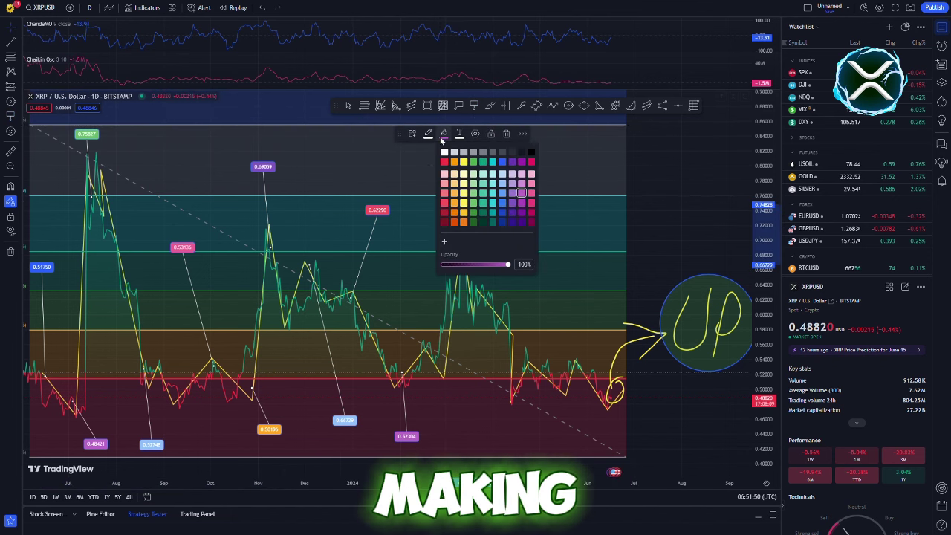
click(531, 193)
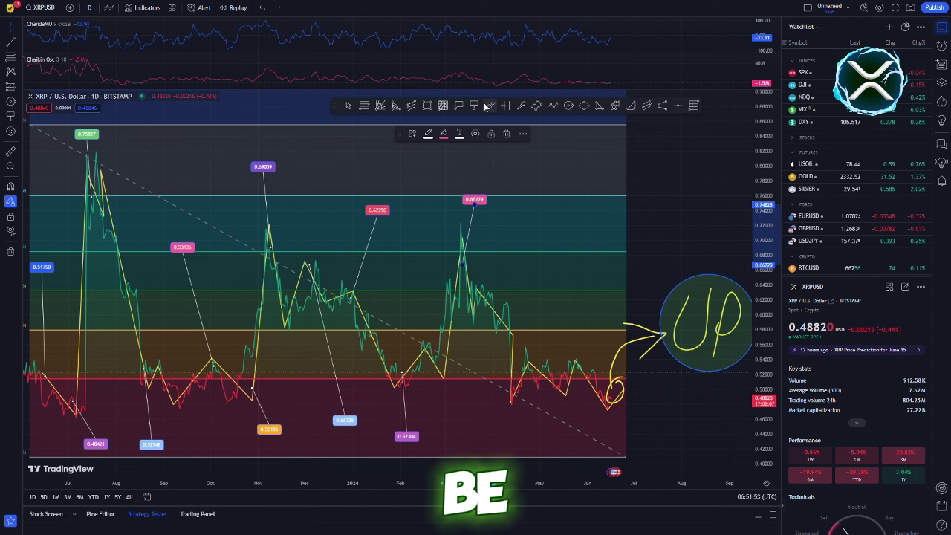
Add purple 0.57630, blue 0.49863, pink-red 0.52970 and blue 0.49198 notes for April–June
click(474, 106)
drag(509, 334, 457, 430)
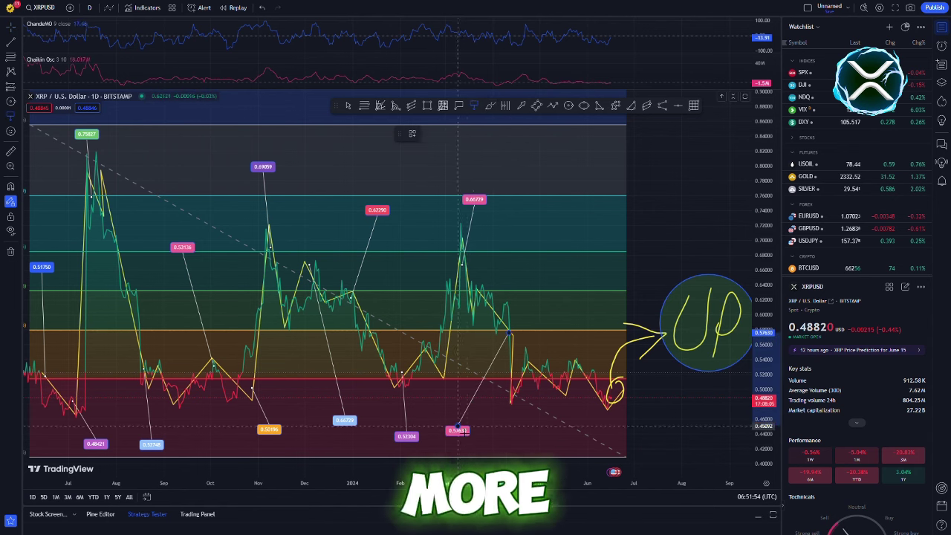
click(443, 133)
click(522, 211)
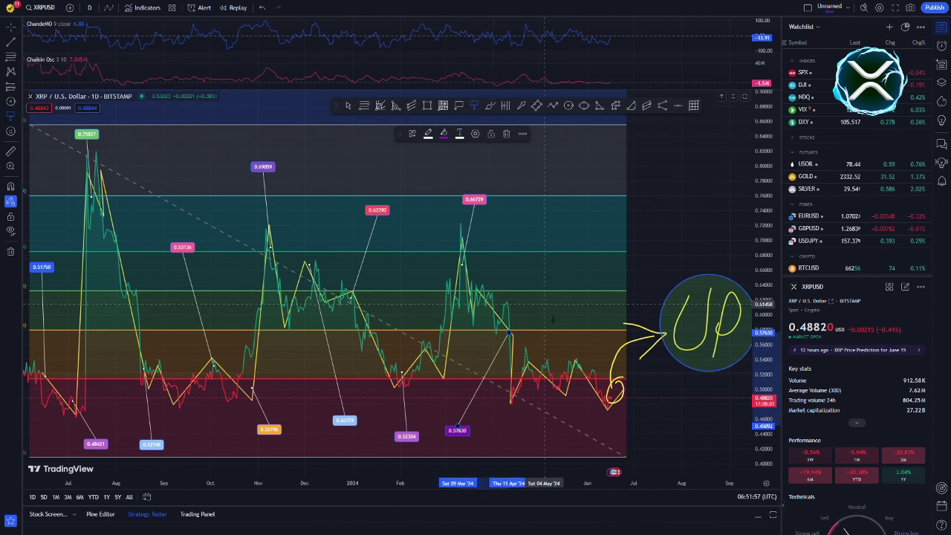
drag(561, 390, 544, 261)
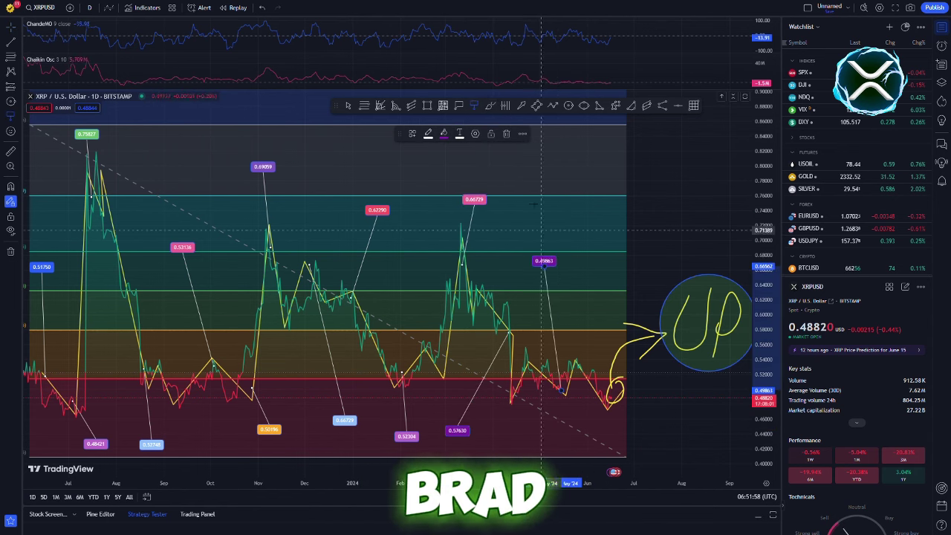
click(443, 135)
click(506, 197)
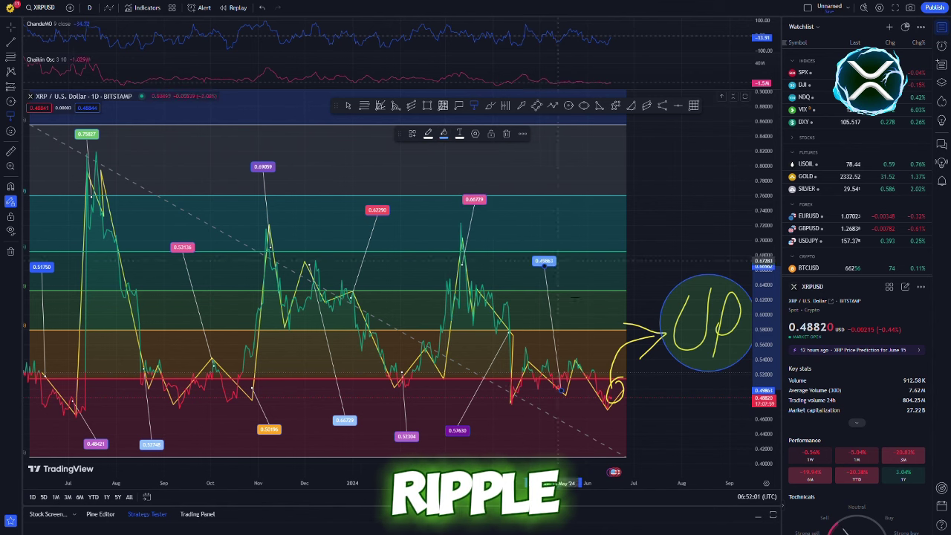
drag(581, 367, 558, 442)
click(443, 133)
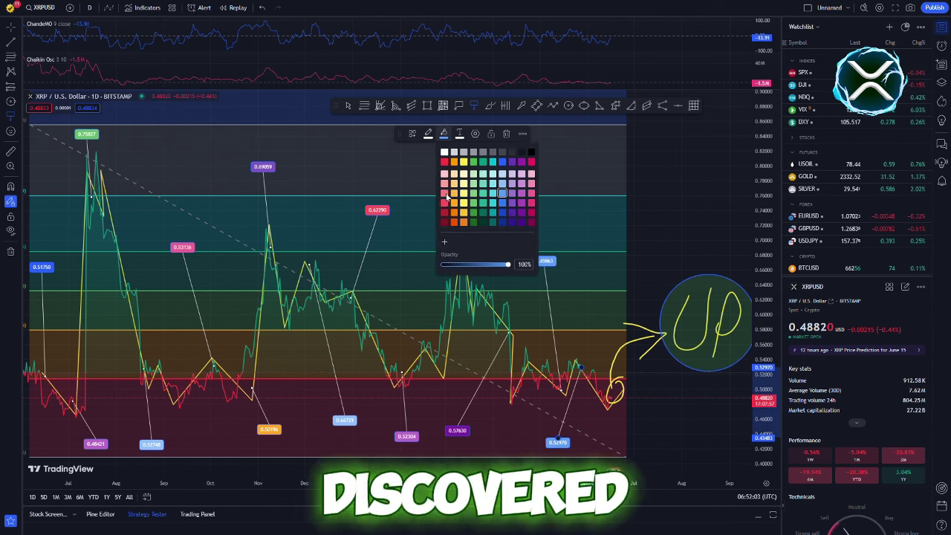
click(445, 194)
drag(611, 395, 635, 381)
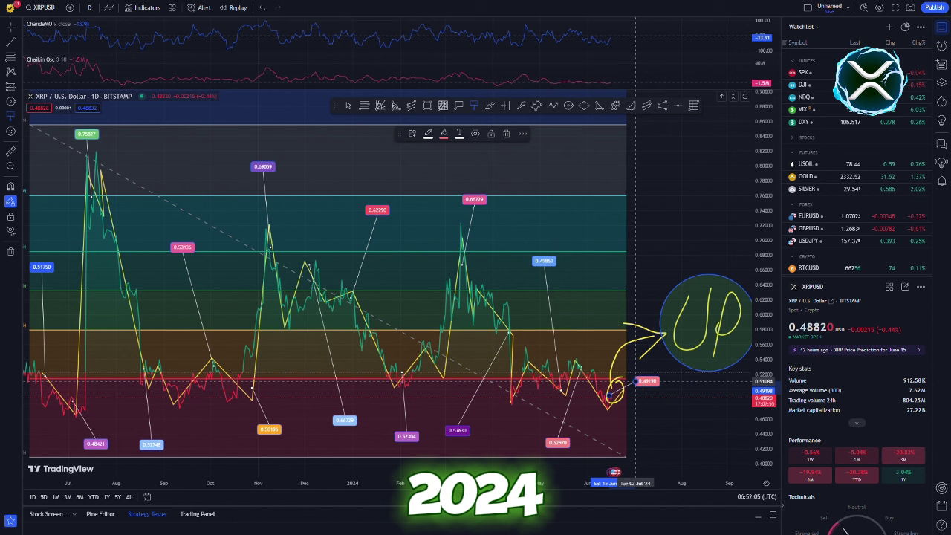
click(444, 135)
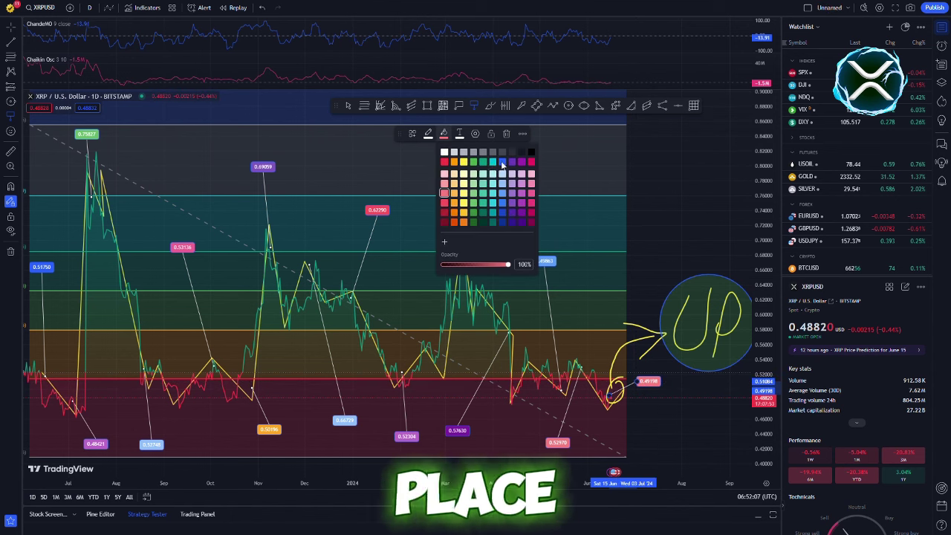
click(502, 163)
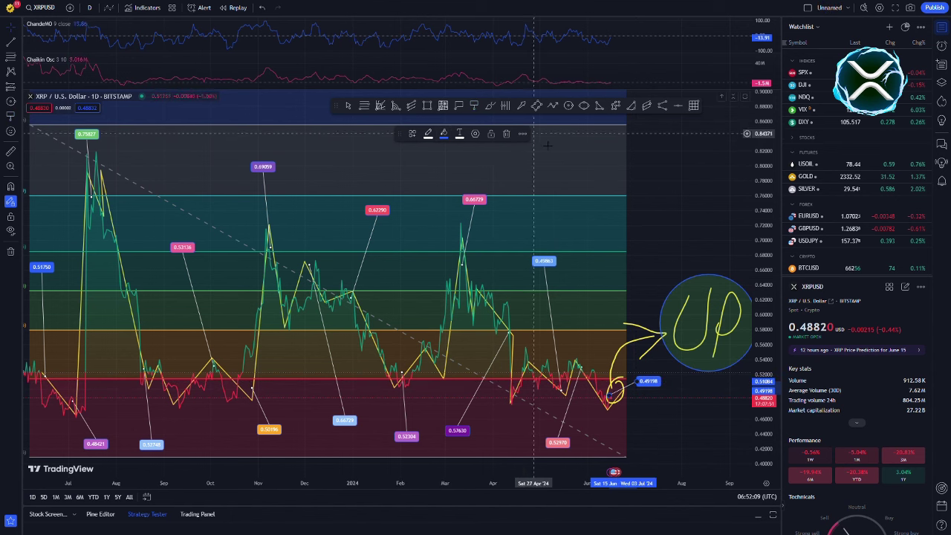
Circle the 0.79827, 0.69059, 0.62790, 0.66729, 0.49863 and 0.49198 labels
click(153, 147)
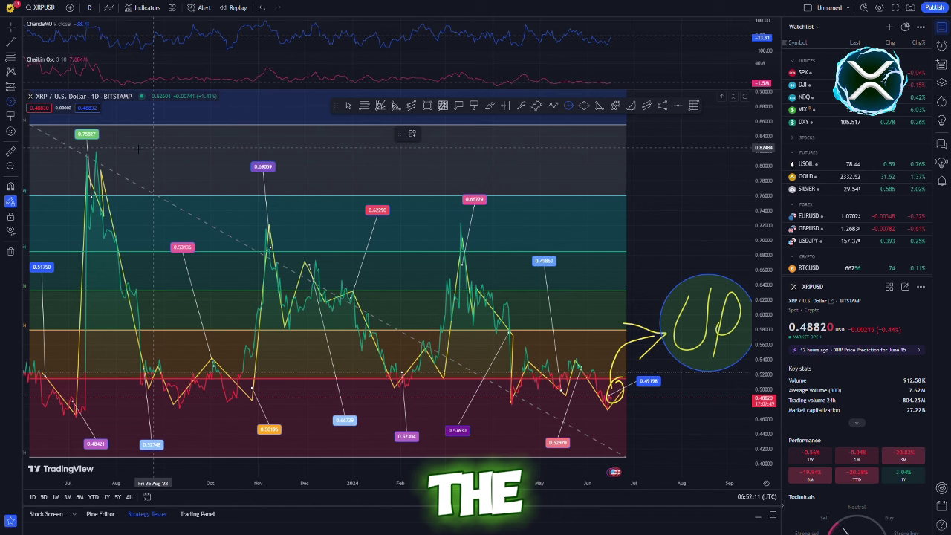
click(88, 135)
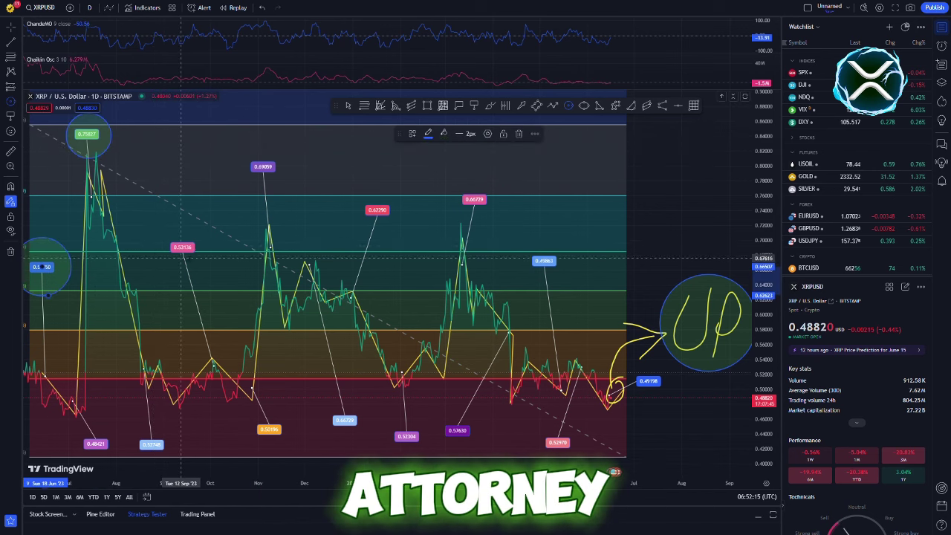
click(263, 167)
click(376, 210)
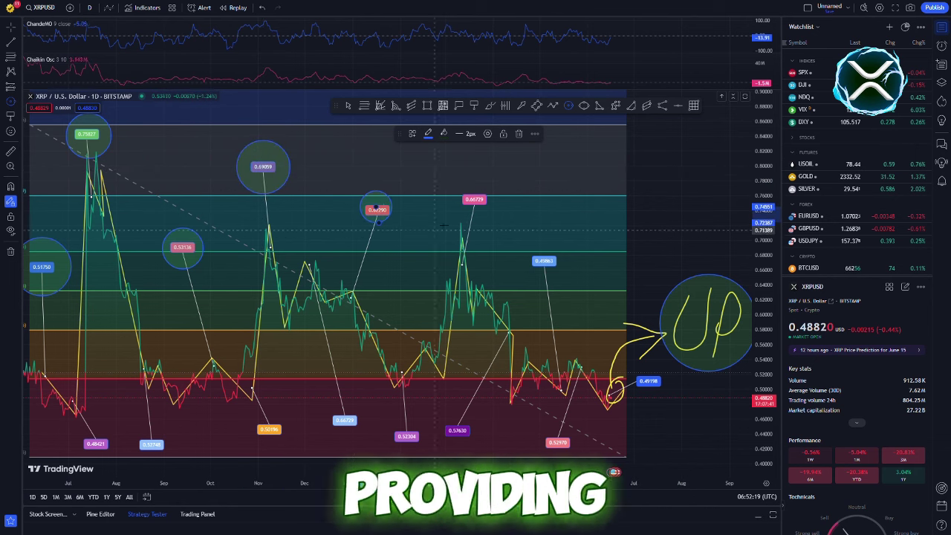
click(476, 201)
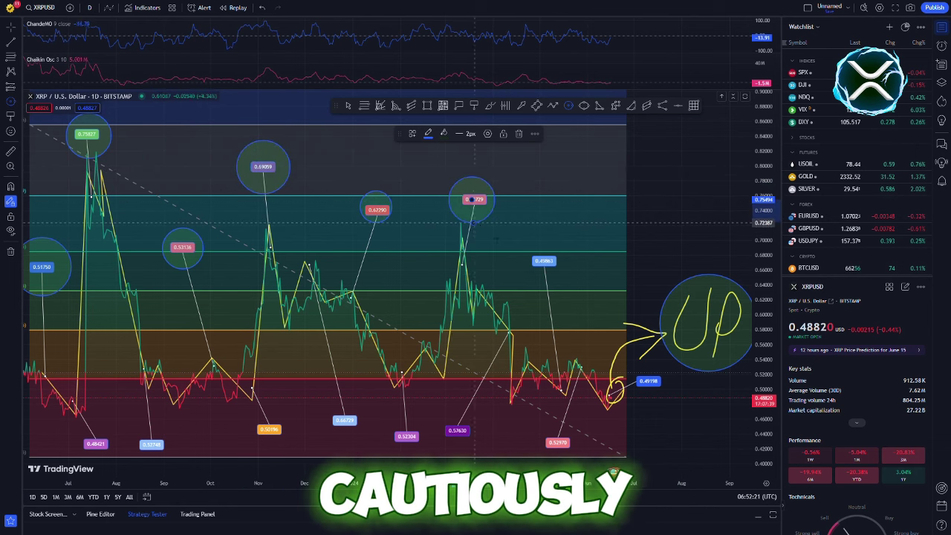
click(545, 261)
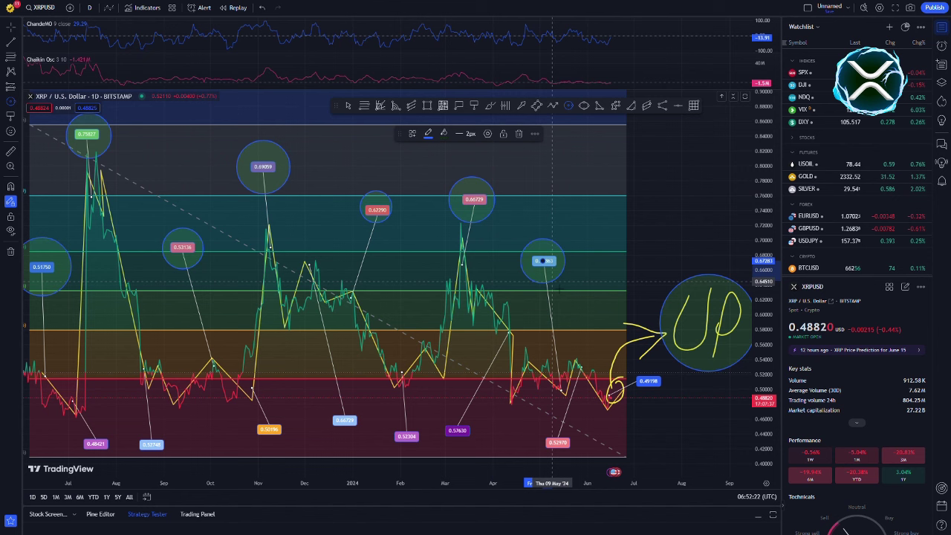
click(647, 382)
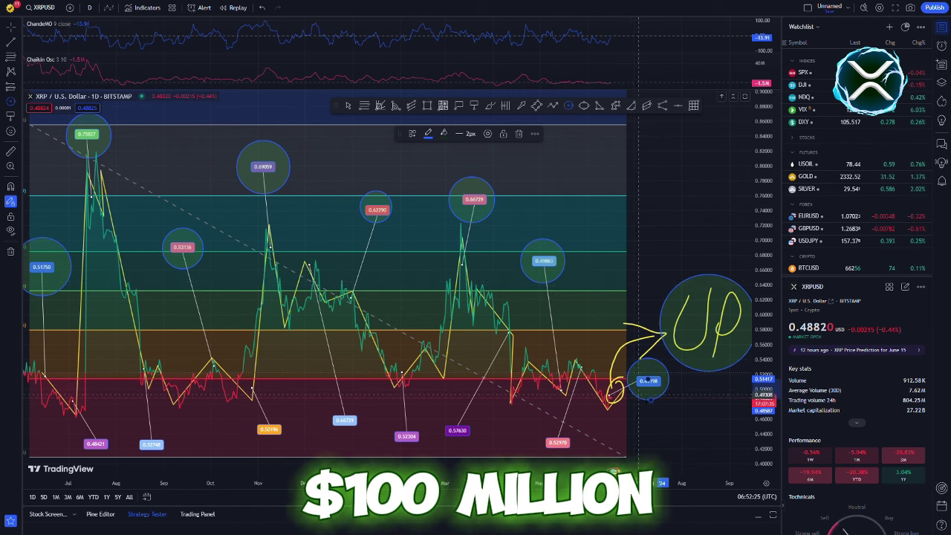
Circle the low labels 0.52970, 0.57630, 0.66729, 0.50196, 0.52748 and 0.48421
click(559, 440)
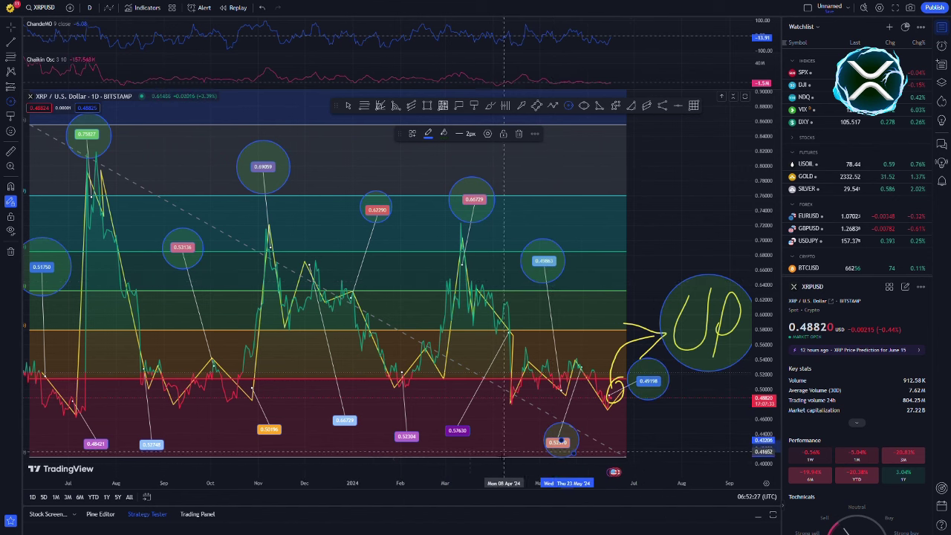
click(465, 433)
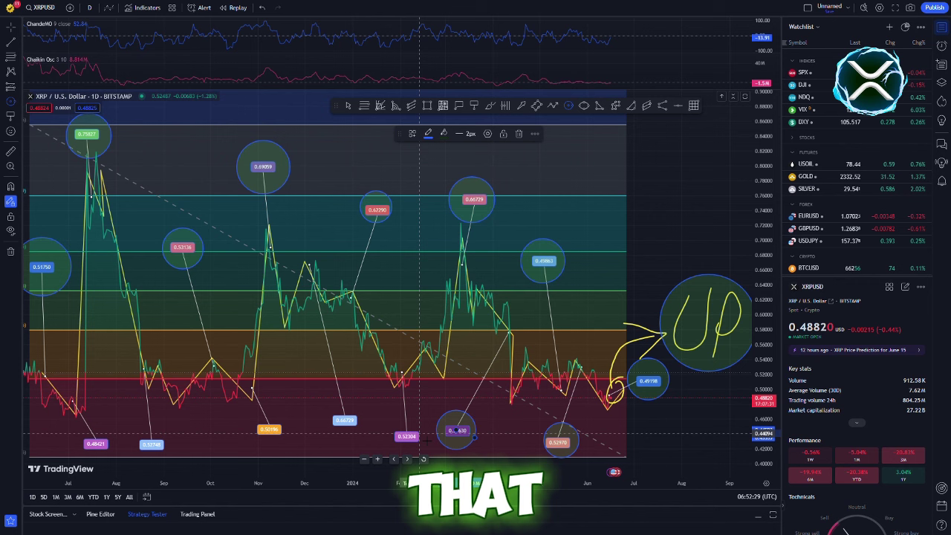
click(346, 420)
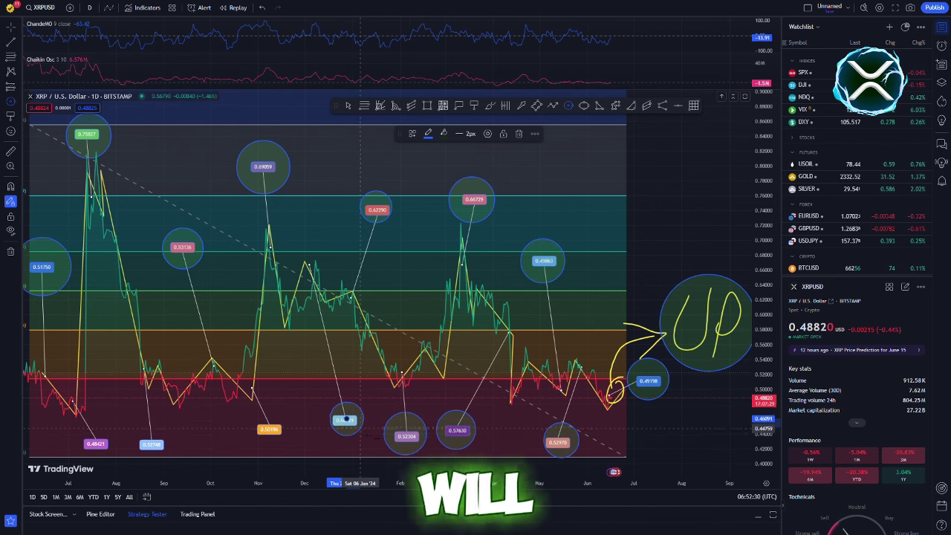
click(269, 428)
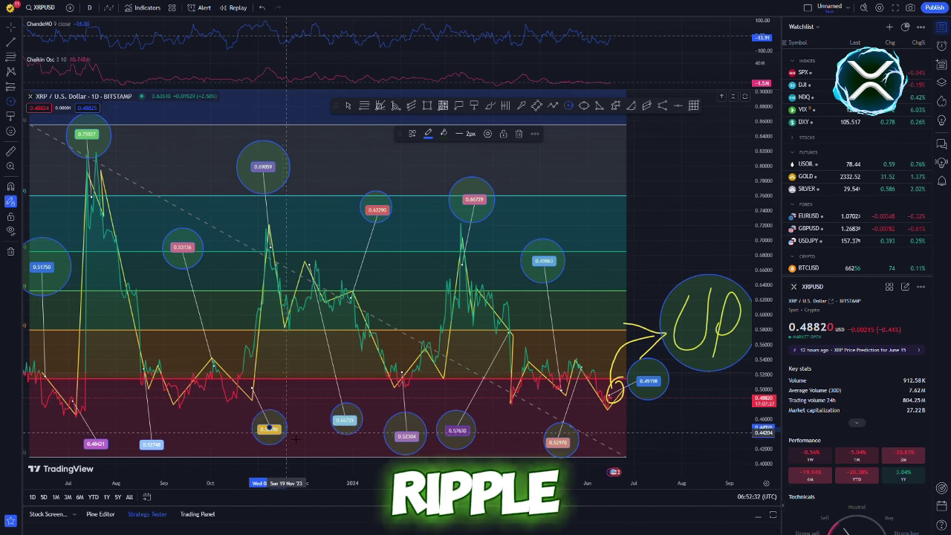
click(152, 444)
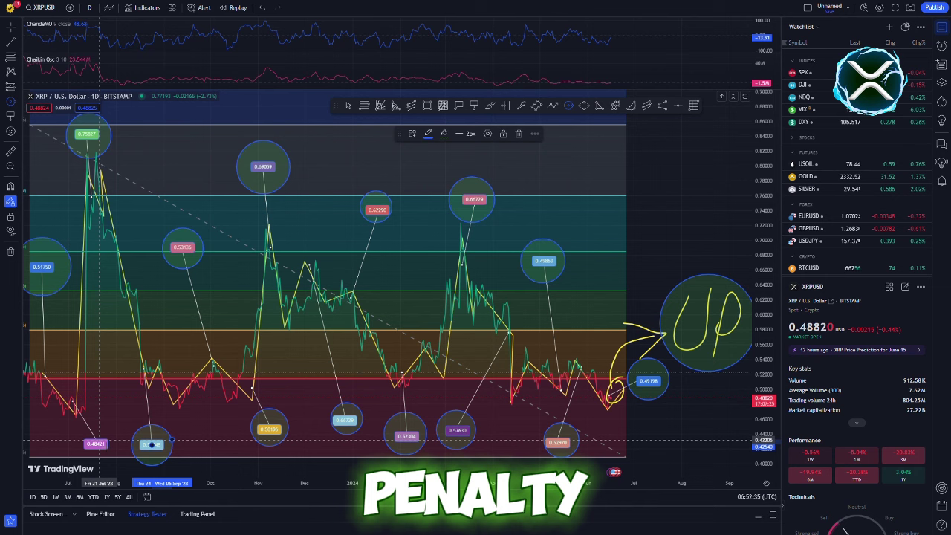
click(97, 443)
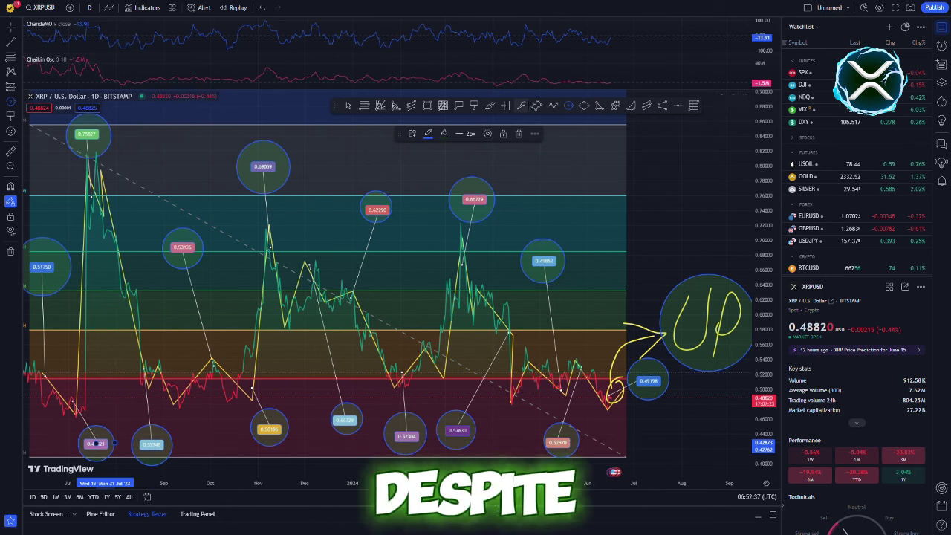
click(53, 227)
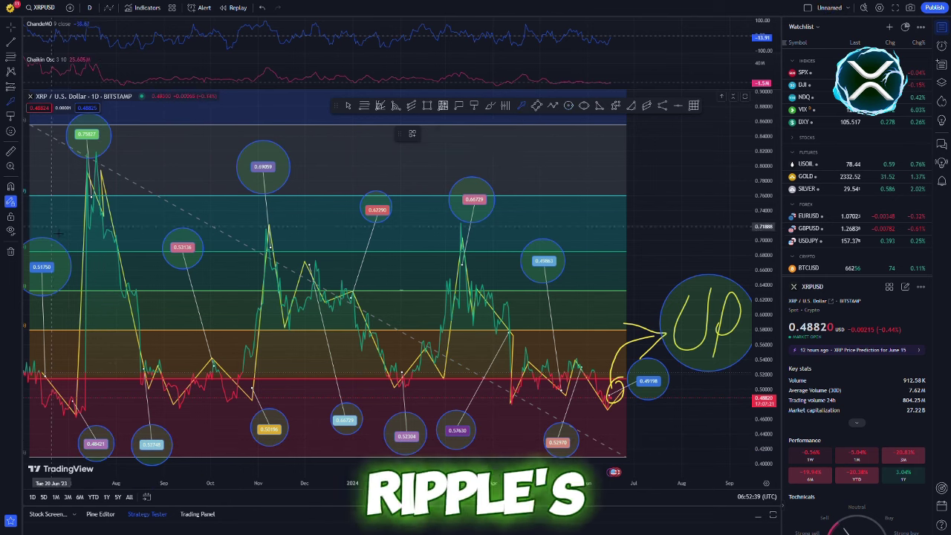
Draw yellow arrows at the 0.51750, 0.79827, 0.53136, 0.69059, 0.62790, 0.66729 and 0.49863 labels
drag(61, 208, 45, 233)
drag(56, 182, 72, 154)
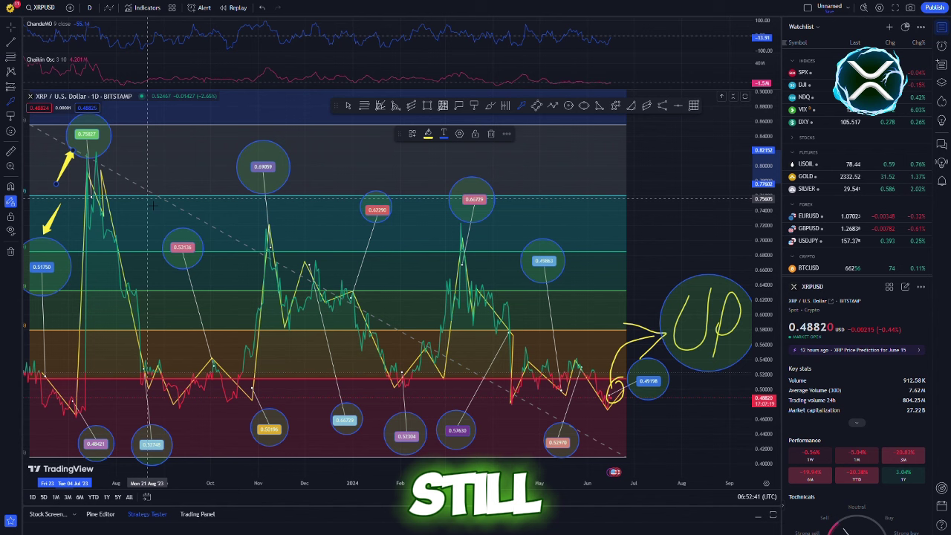
drag(145, 200, 167, 226)
drag(255, 238, 255, 207)
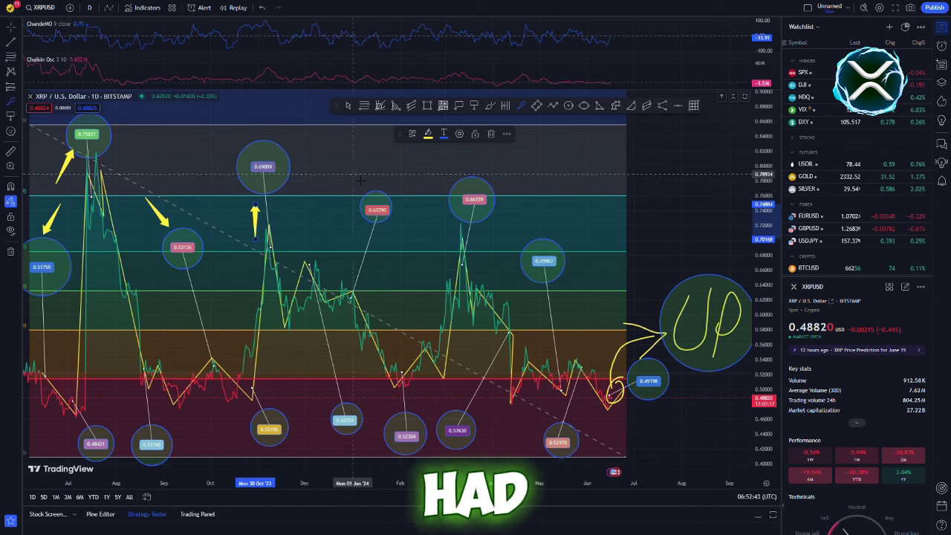
drag(353, 174, 366, 190)
drag(447, 239, 458, 214)
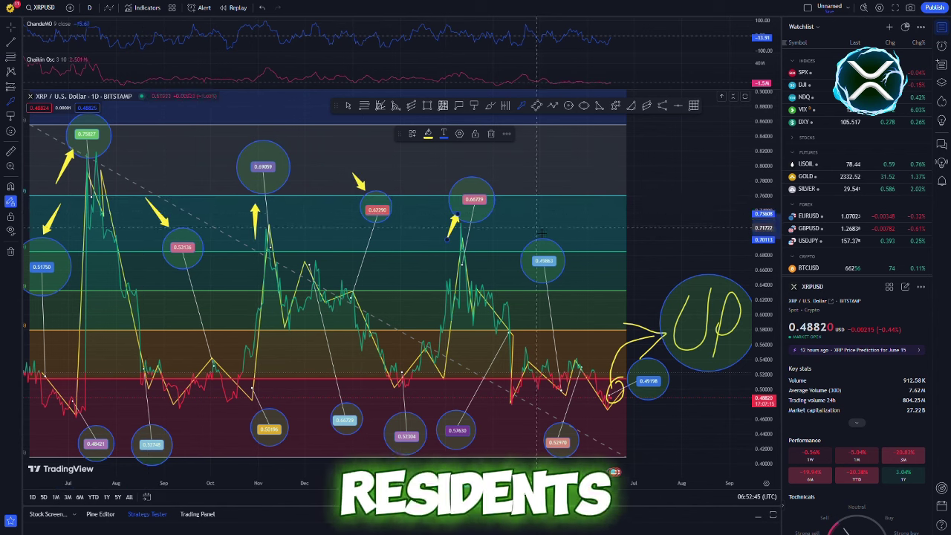
drag(523, 214, 534, 232)
Draw yellow arrows at the 0.49198, 0.52970, 0.52304, 0.66729, 0.50196 and 0.52748 labels, then pan slightly left
drag(614, 425, 639, 402)
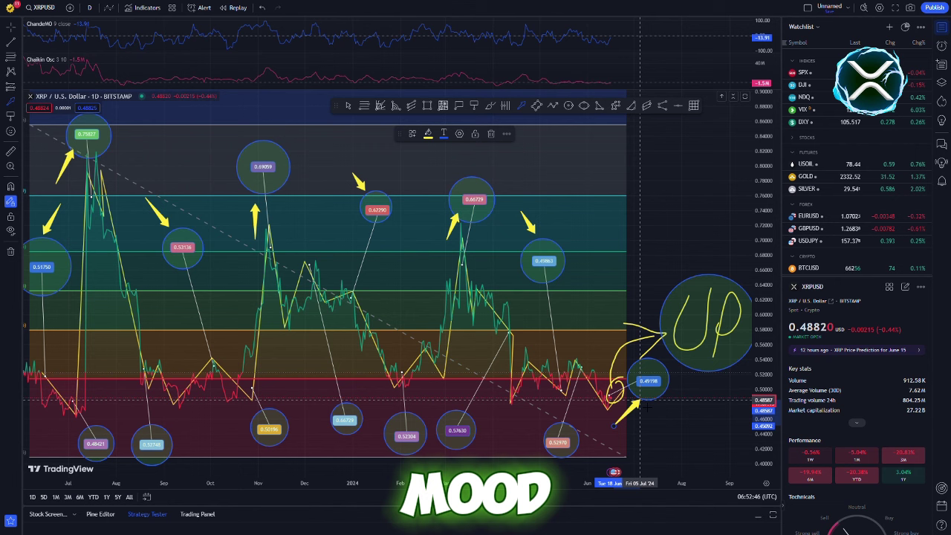
drag(541, 396, 554, 420)
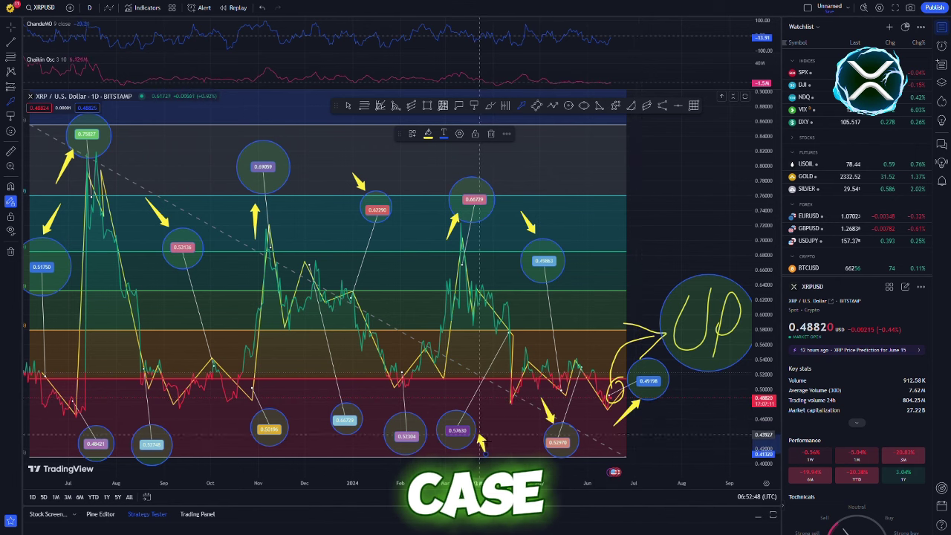
drag(433, 389, 416, 425)
drag(369, 450, 358, 430)
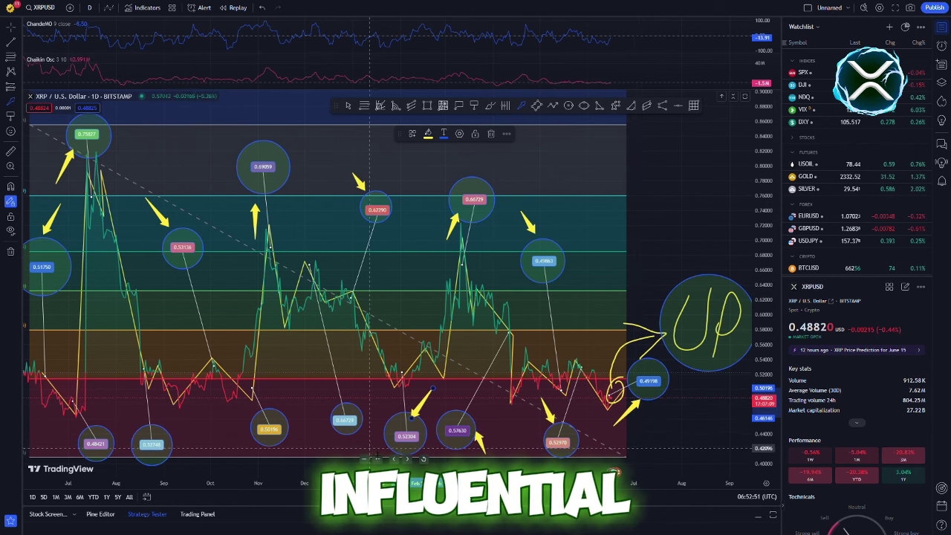
drag(305, 391, 290, 418)
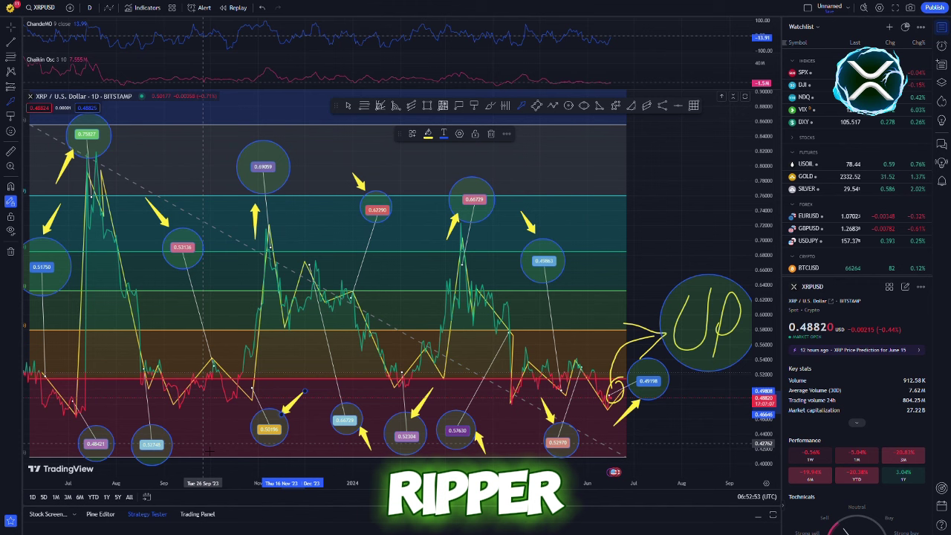
drag(194, 453, 177, 444)
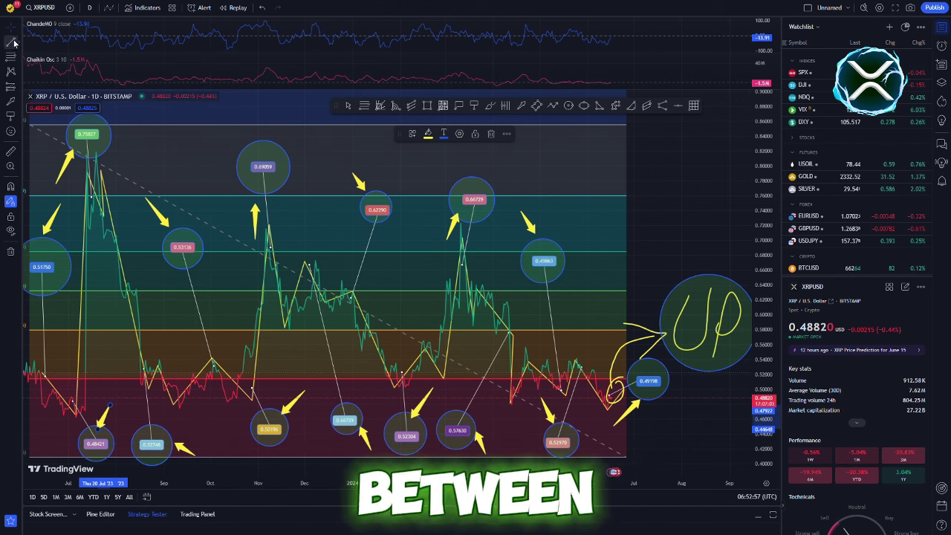
mouse_move(658, 164)
mouse_down()
mouse_move(571, 192)
mouse_move(505, 185)
mouse_up()
Pan toward future dates and drag the projection arc's tip further right
scroll(649, 163, down, 2)
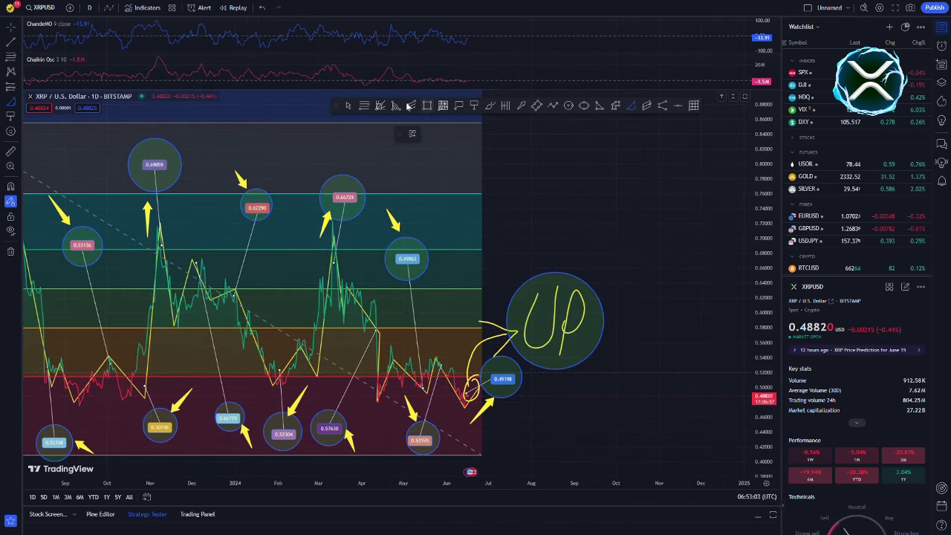
drag(344, 114, 357, 63)
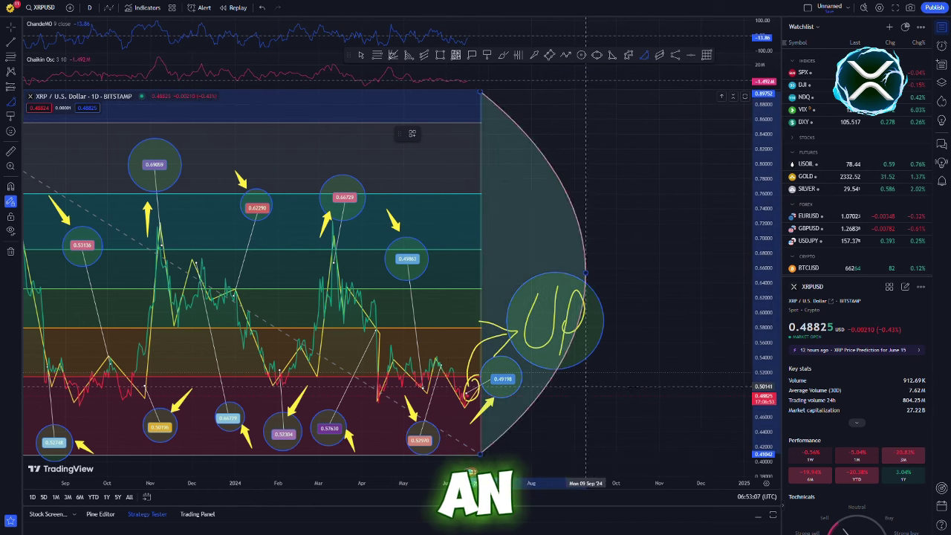
drag(754, 370, 750, 370)
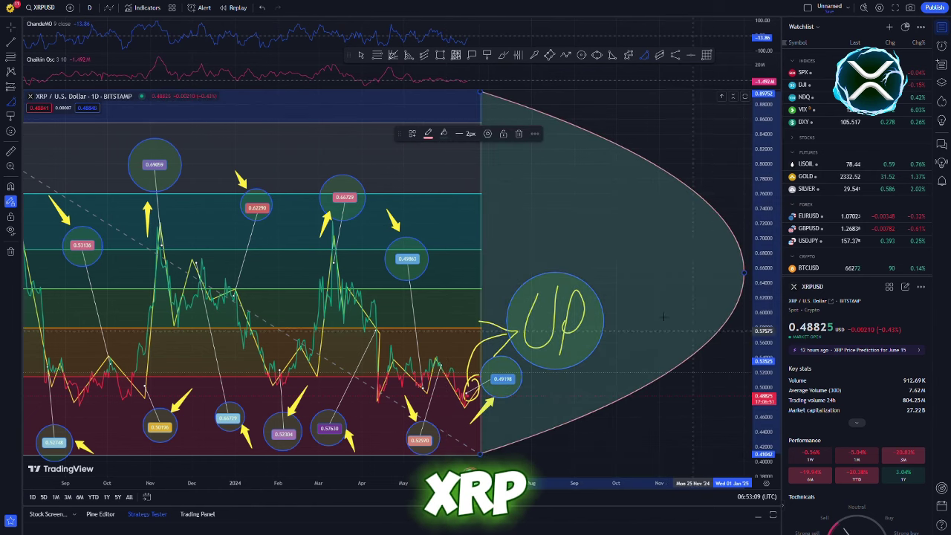
drag(597, 123, 439, 121)
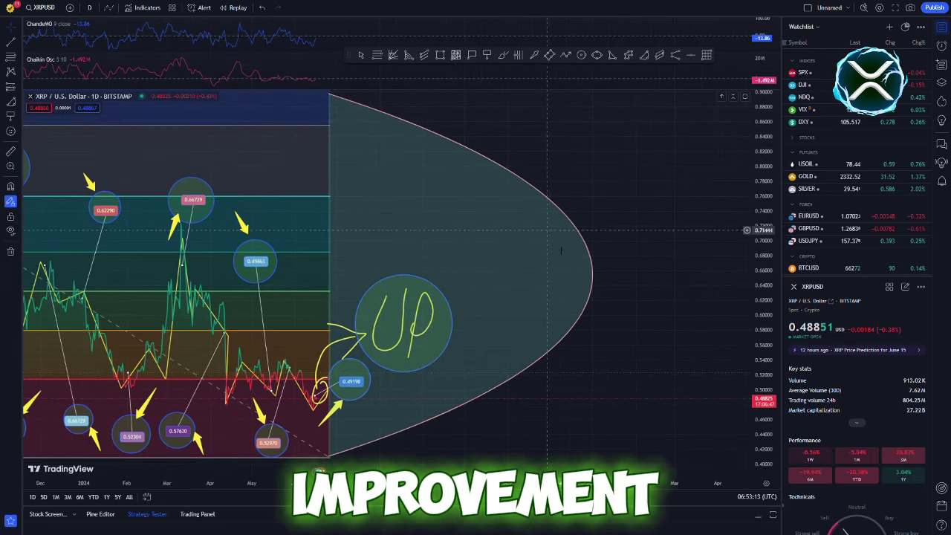
mouse_move(600, 285)
mouse_down()
mouse_move(597, 277)
mouse_move(749, 276)
mouse_up()
Place cyclic lines with two points inside the projection zone
click(518, 54)
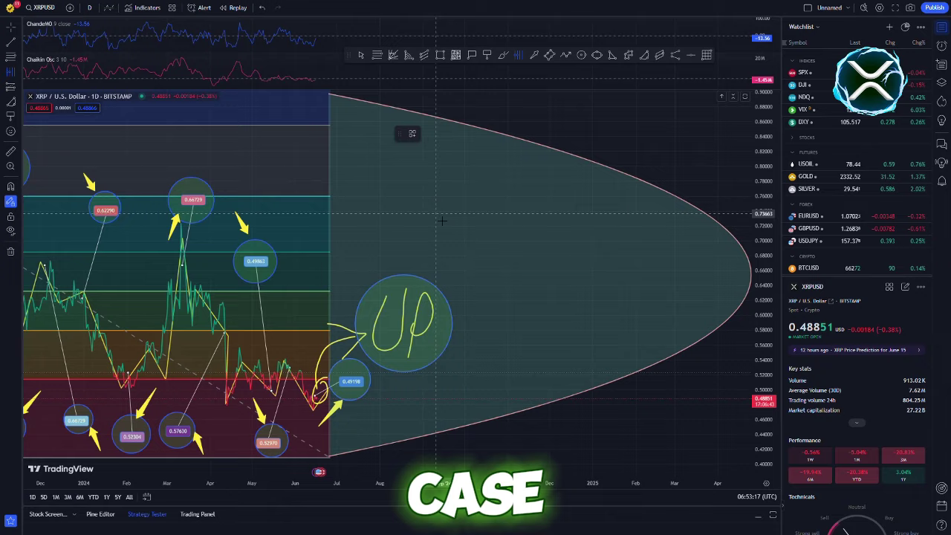
click(438, 213)
click(477, 224)
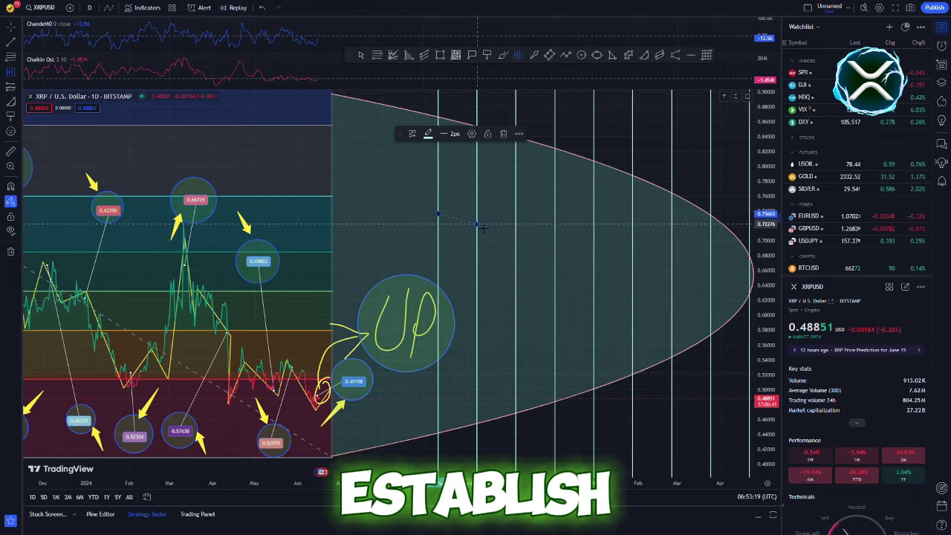
click(19, 28)
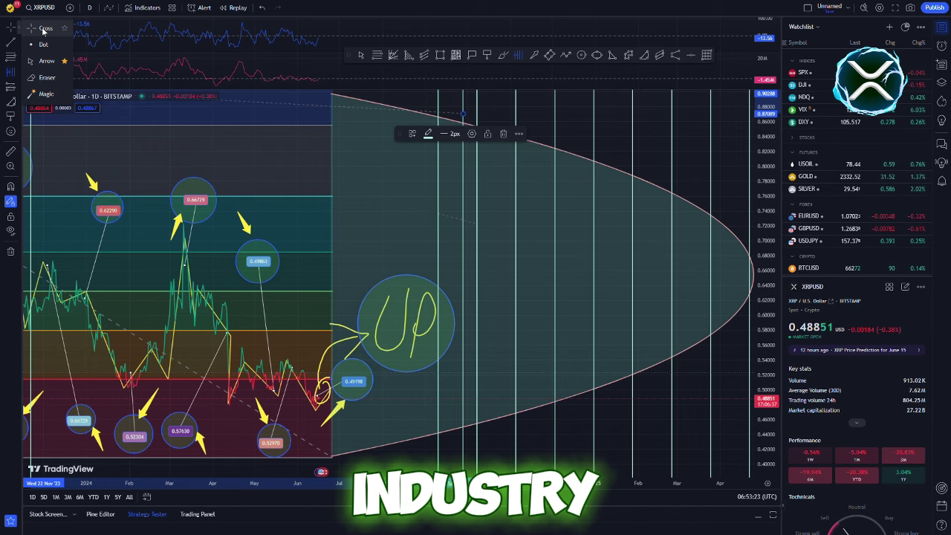
click(46, 28)
Widen the cycle-line spacing so the evenly spaced lines extend into 2025
drag(552, 167, 505, 171)
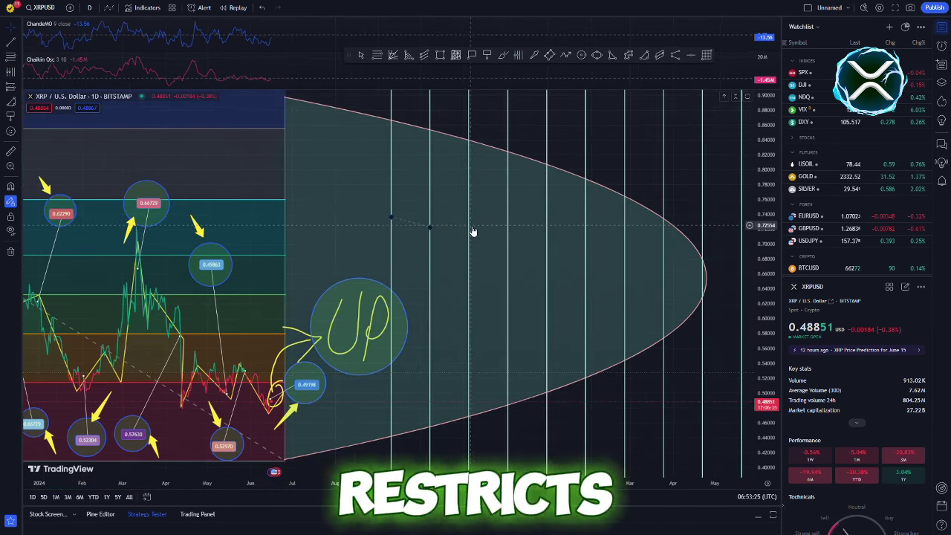
drag(430, 229, 456, 233)
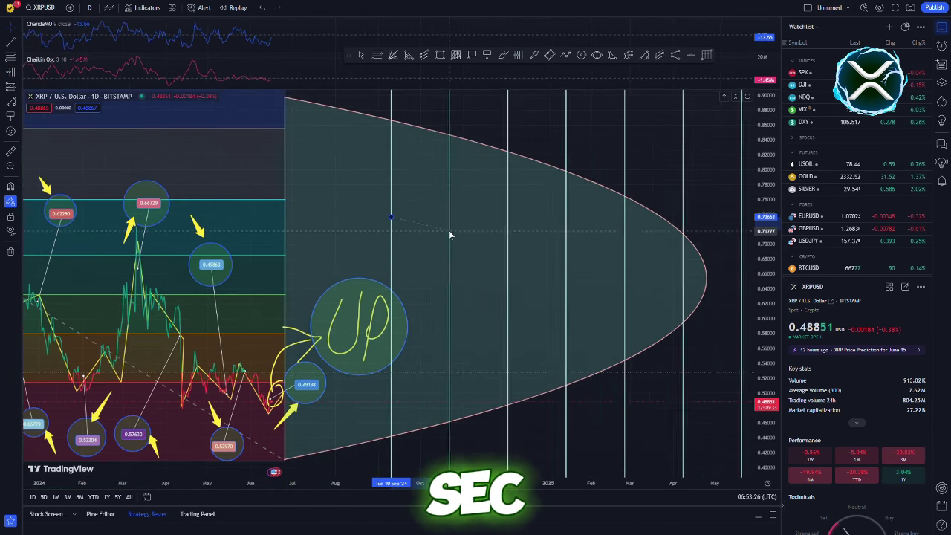
drag(505, 125, 473, 125)
scroll(472, 124, down, 2)
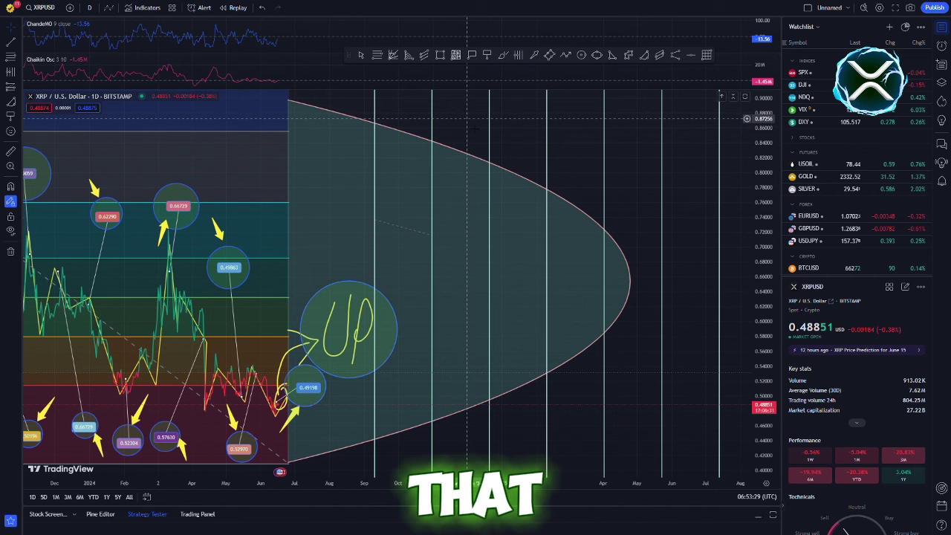
click(470, 56)
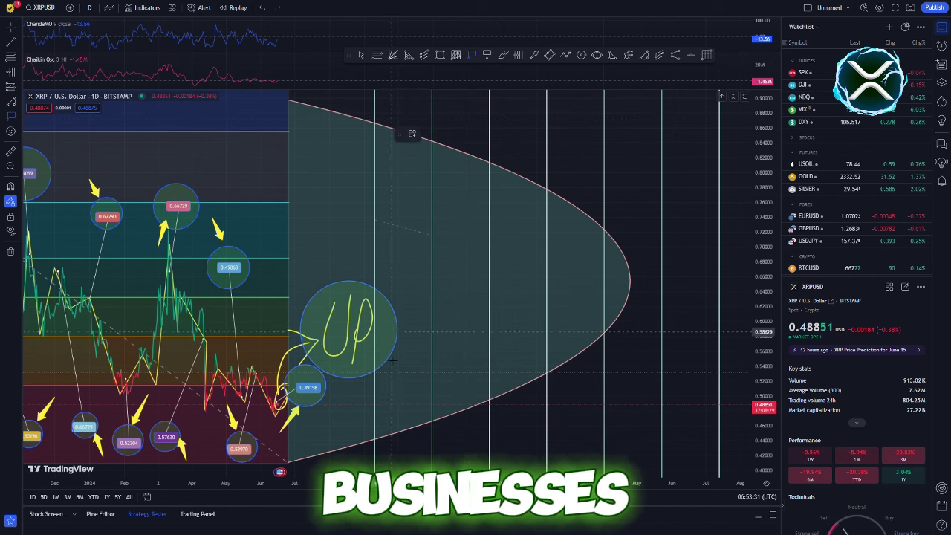
Label bottom, middle and top prices on cycle lines one to three (0.44094, 0.65175, 0.83483…)
click(379, 443)
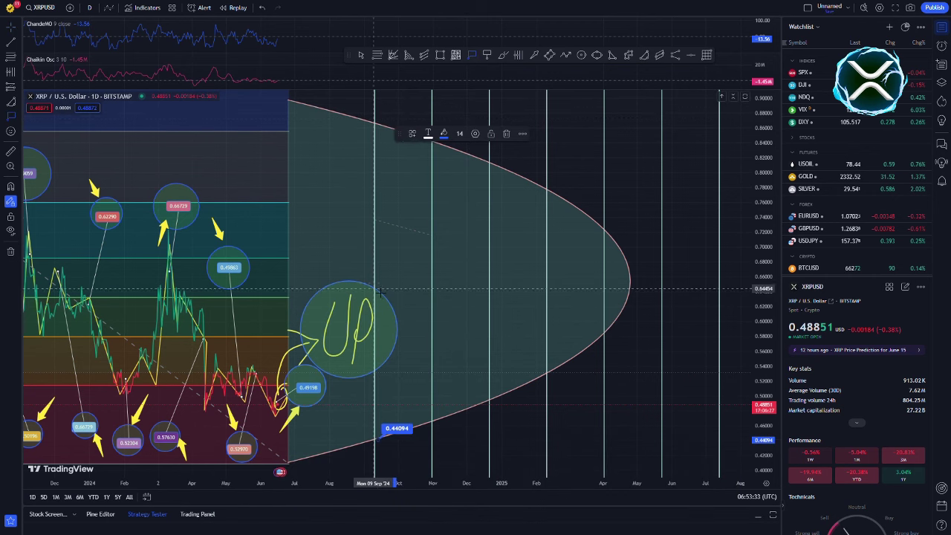
click(376, 277)
click(376, 145)
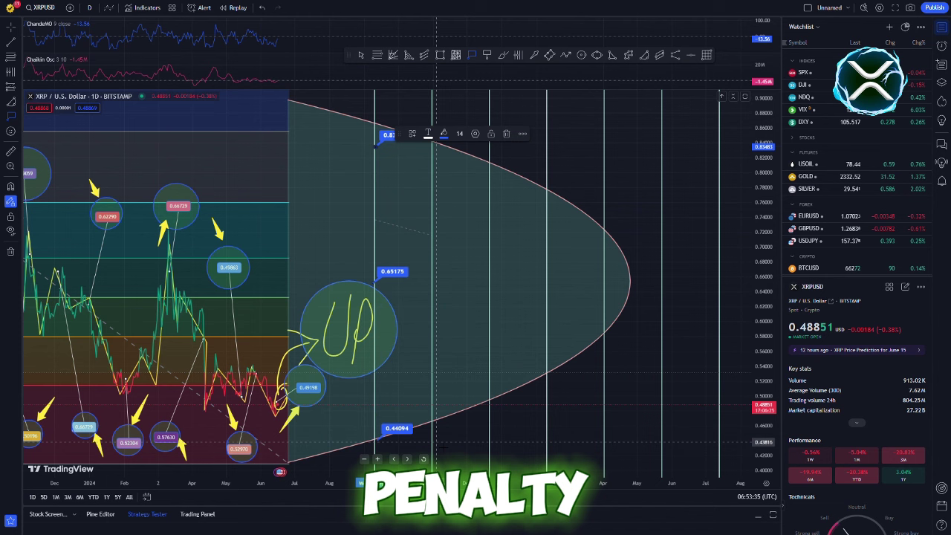
click(433, 438)
click(432, 283)
click(433, 147)
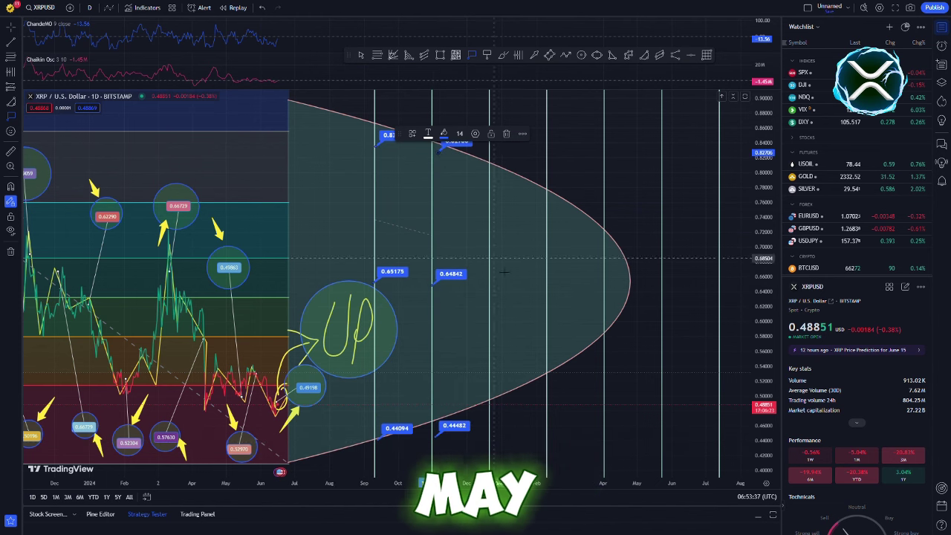
click(492, 419)
click(493, 291)
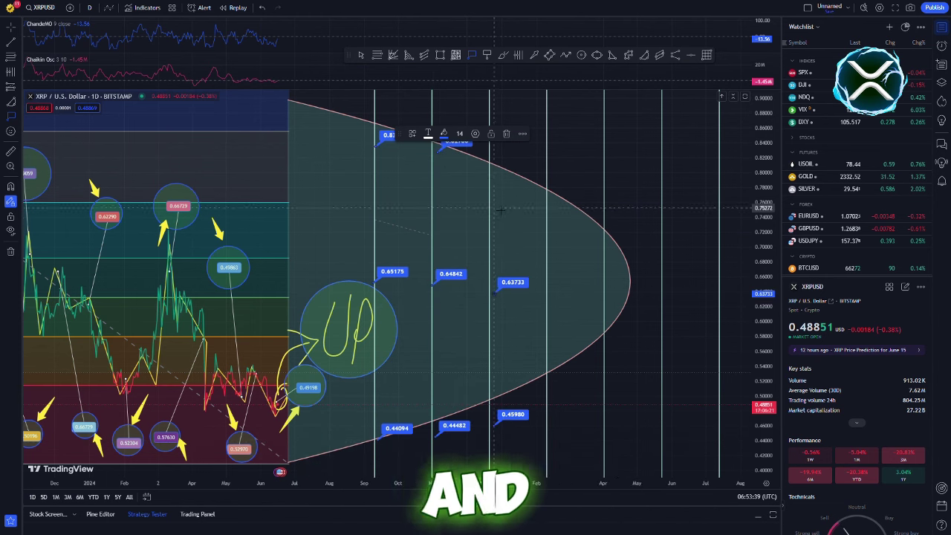
click(491, 163)
Label bottom, middle and top prices on cycle lines four to six, ending 0.43539, 0.63067, 0.80043
click(548, 433)
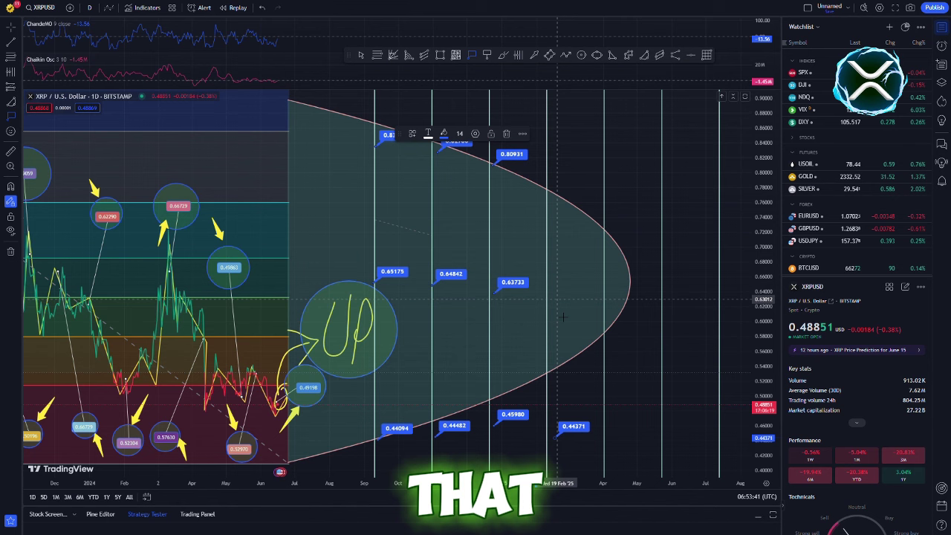
click(547, 295)
click(548, 166)
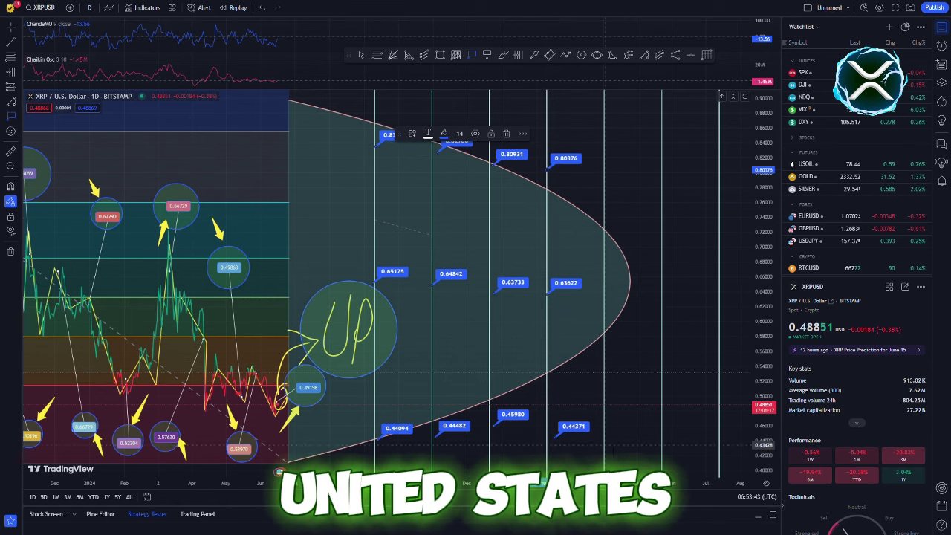
click(604, 441)
click(605, 305)
click(604, 159)
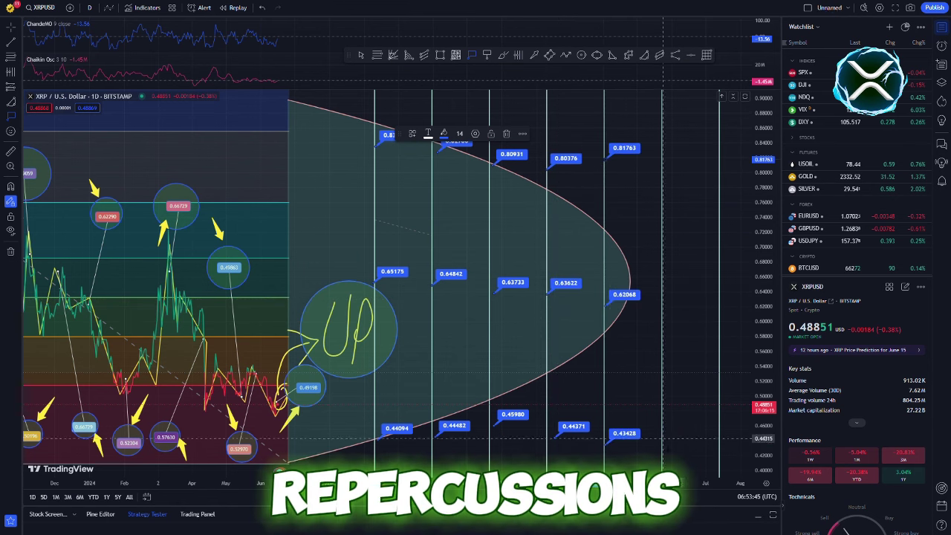
click(661, 440)
click(660, 297)
click(662, 169)
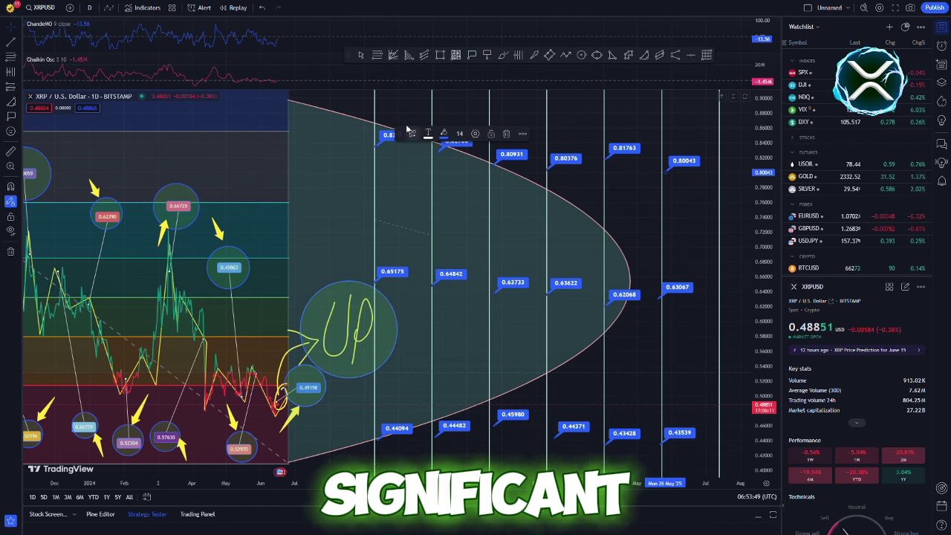
Draw a Fibonacci grid box with 0.25–0.75 levels spanning June 2024 to July 2025
drag(411, 138, 443, 108)
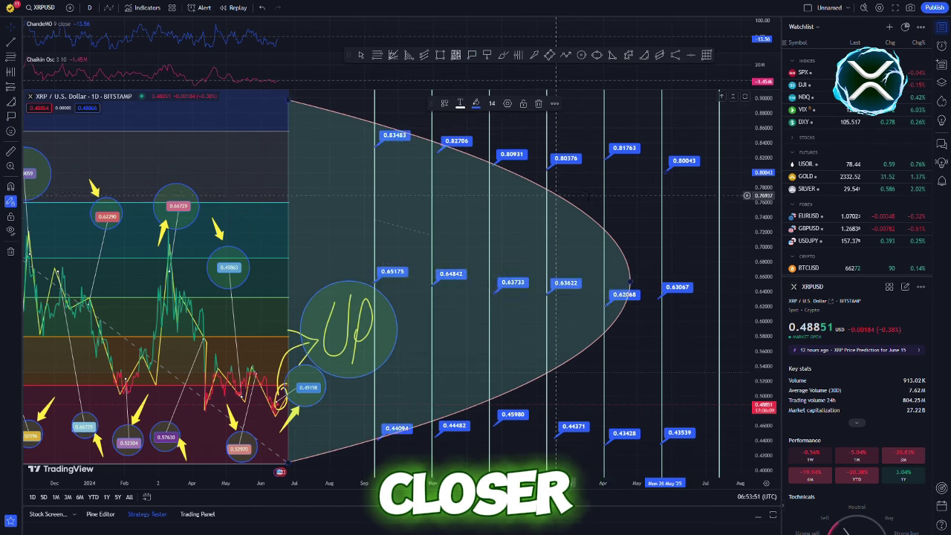
scroll(603, 64, down, 1)
click(706, 54)
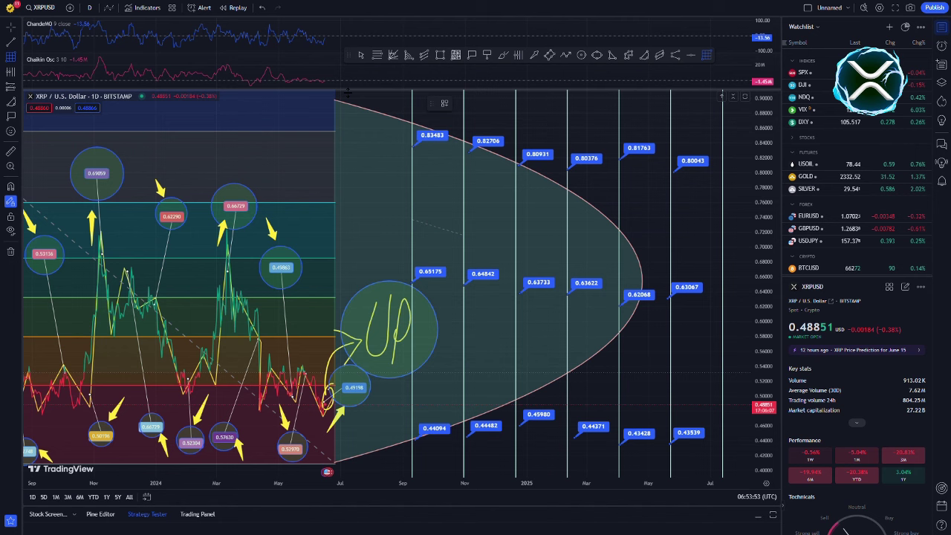
drag(335, 93, 551, 178)
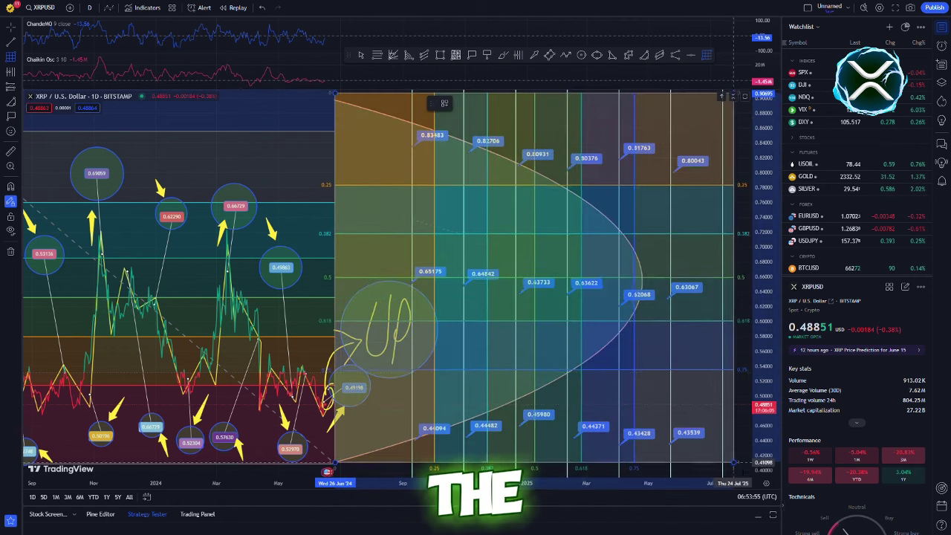
click(743, 472)
Draw yellow circles around the six top-row labels, 0.83483 through 0.80043
click(581, 54)
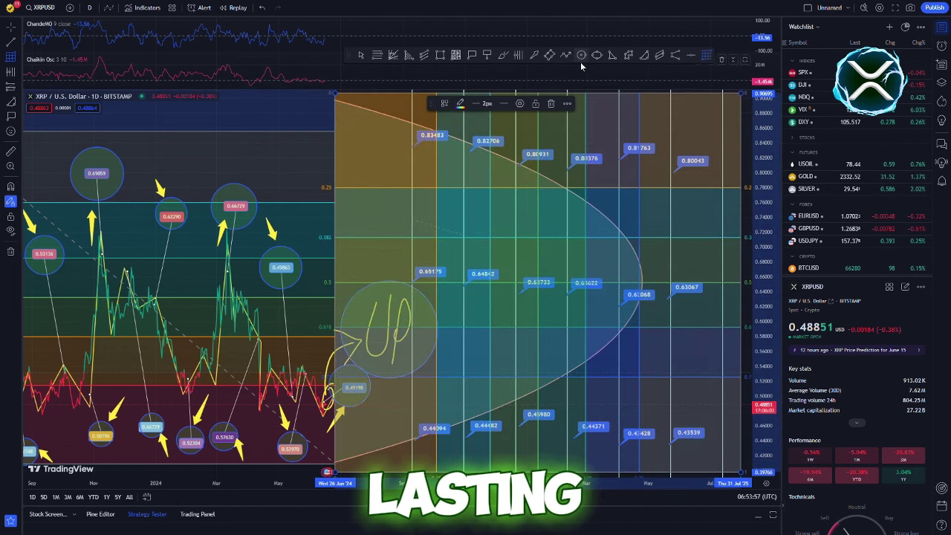
click(430, 136)
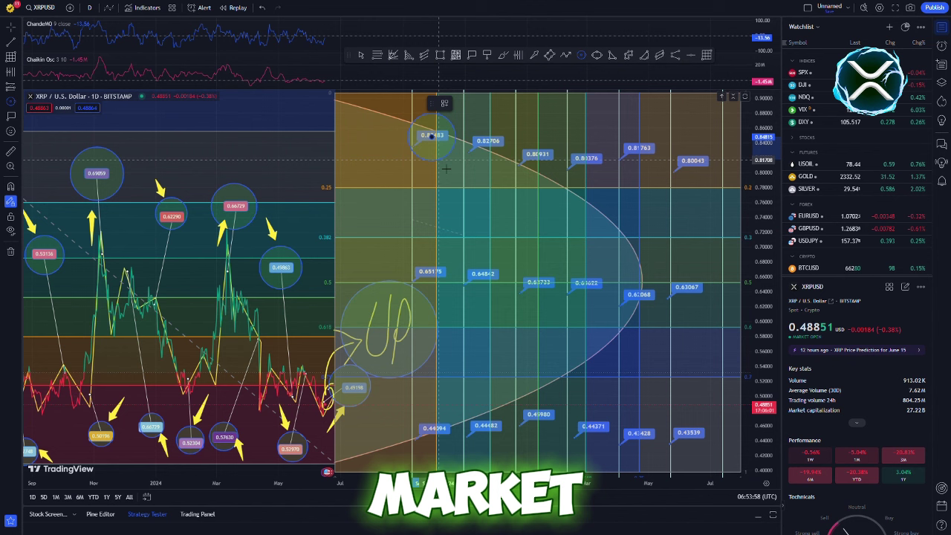
click(440, 164)
click(460, 103)
click(480, 131)
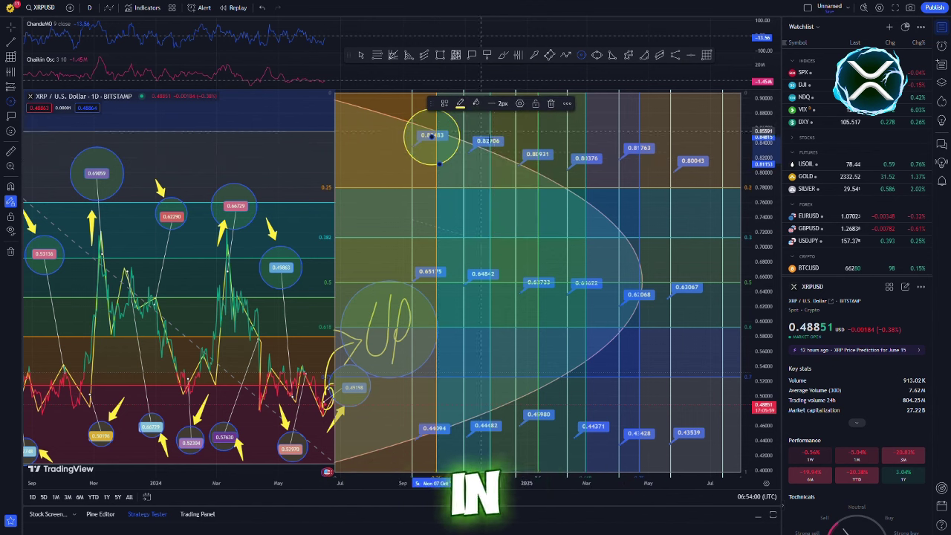
click(487, 141)
click(502, 155)
click(536, 154)
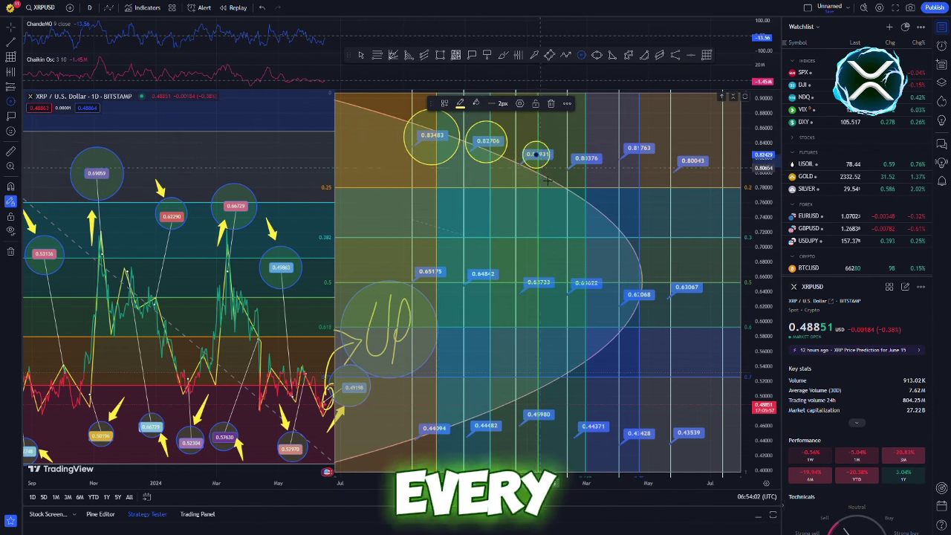
click(541, 176)
click(586, 158)
click(603, 177)
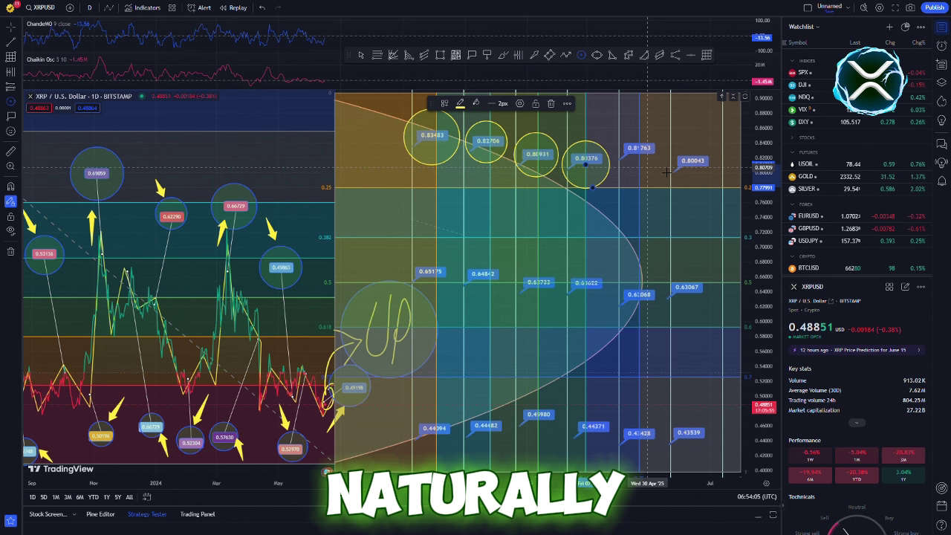
click(635, 147)
click(644, 164)
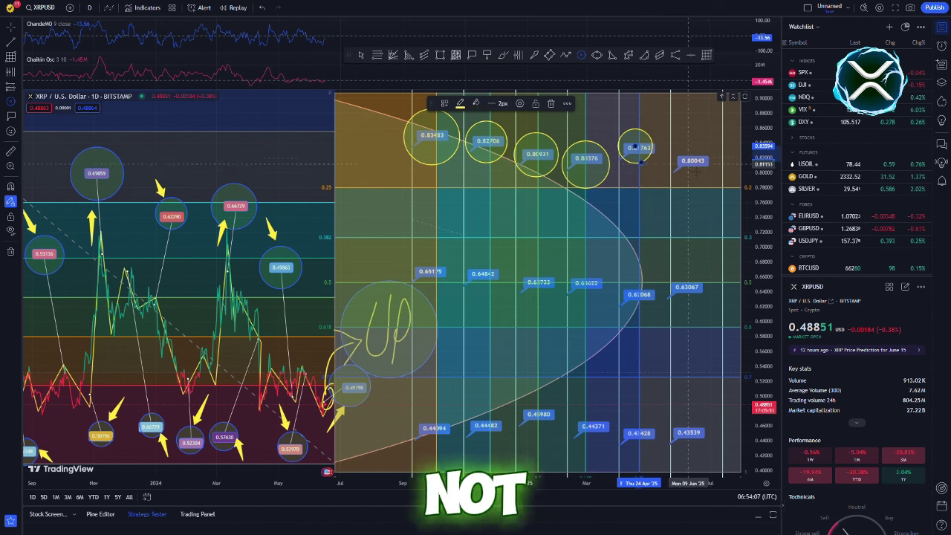
click(693, 160)
click(694, 185)
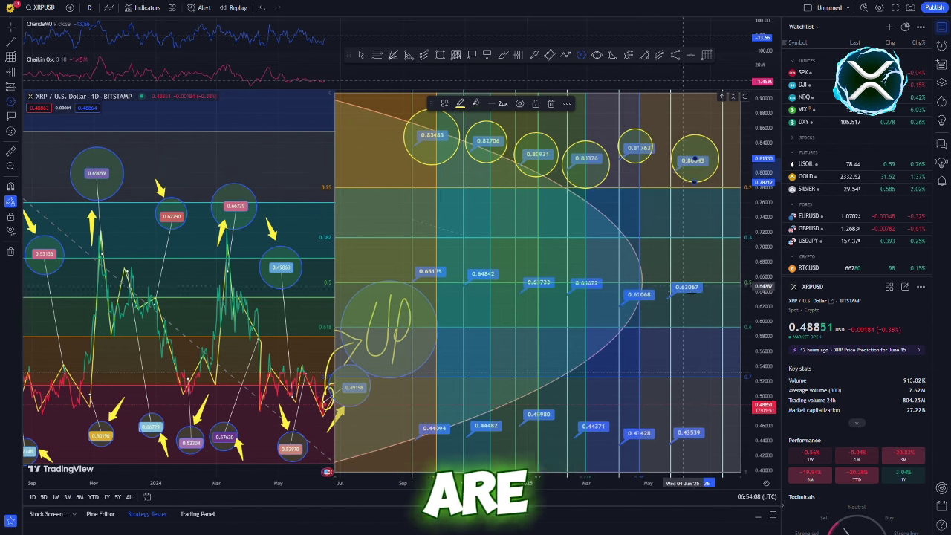
Circle the six middle-row price labels, from 0.63067 back to 0.65175
click(681, 287)
click(689, 308)
click(635, 294)
click(640, 315)
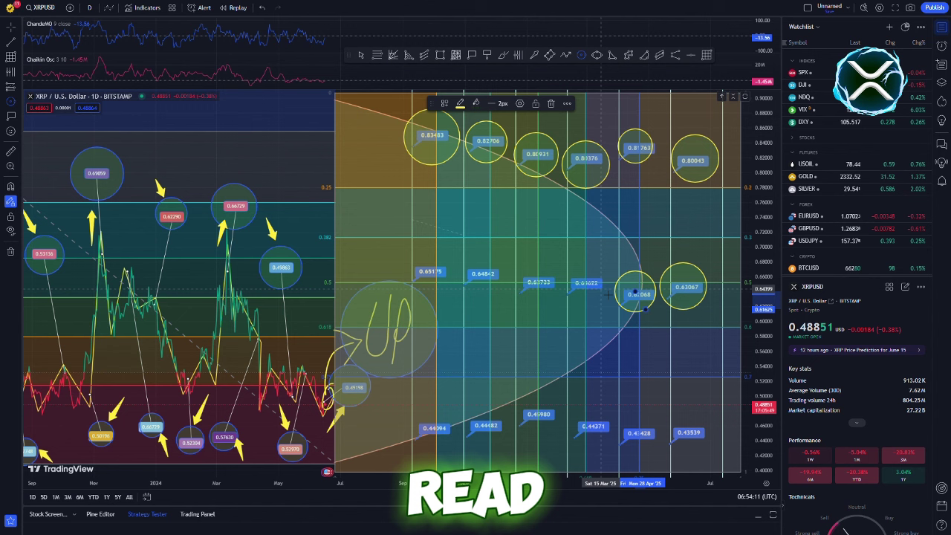
click(586, 282)
click(594, 303)
click(540, 284)
click(547, 300)
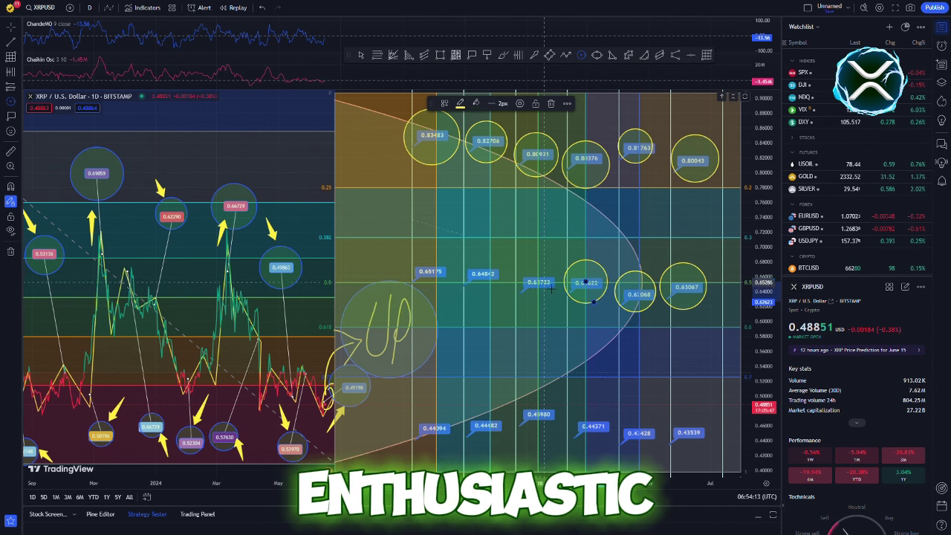
click(481, 274)
click(488, 299)
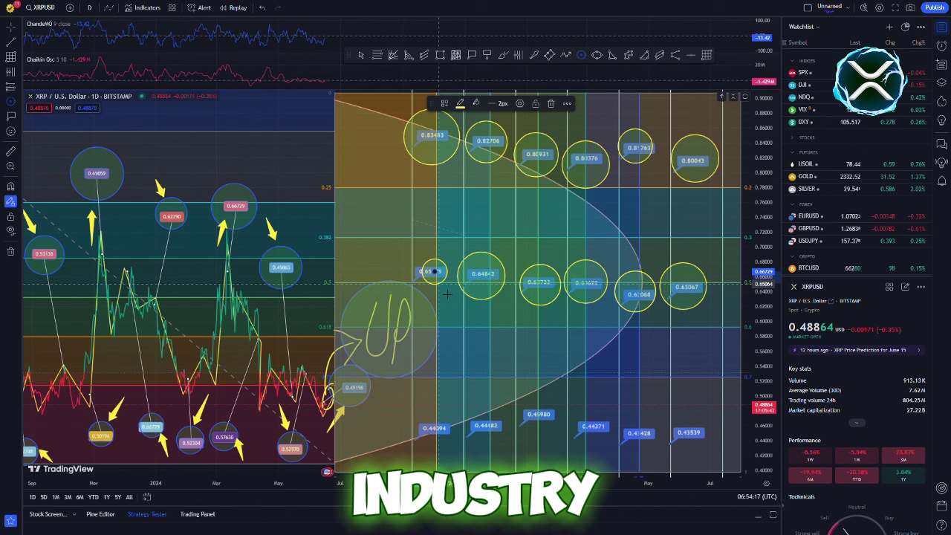
click(435, 271)
click(443, 291)
Circle the six bottom-row price labels, from 0.44094 to 0.43539
click(435, 428)
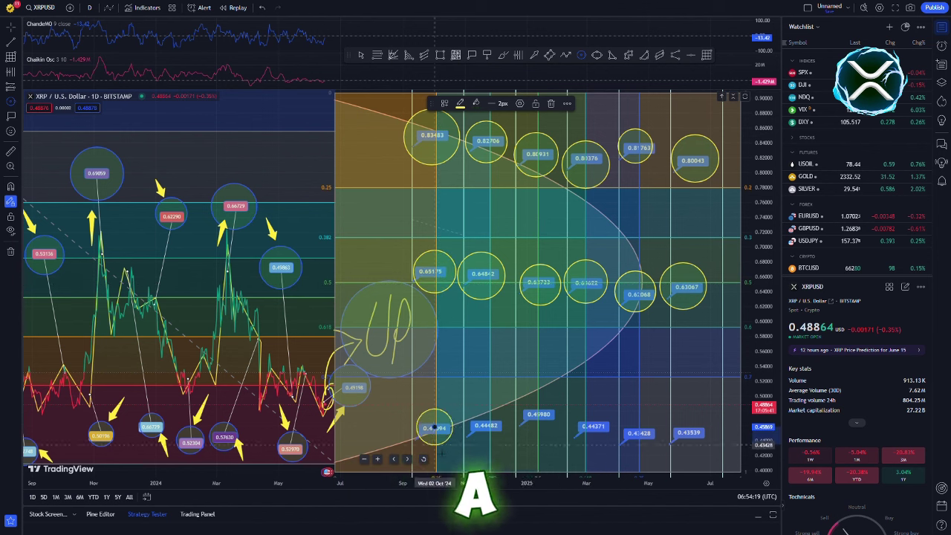
click(442, 448)
click(484, 427)
click(490, 449)
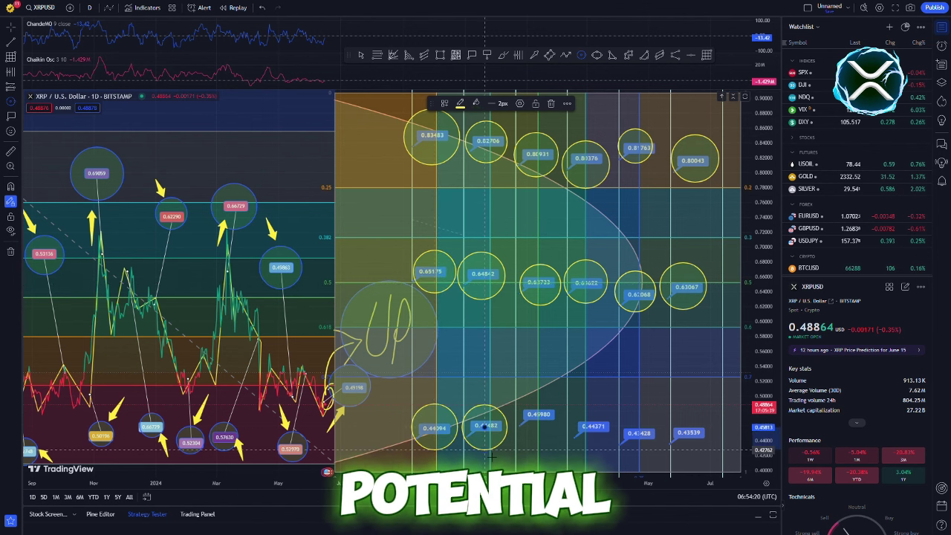
click(536, 413)
click(542, 440)
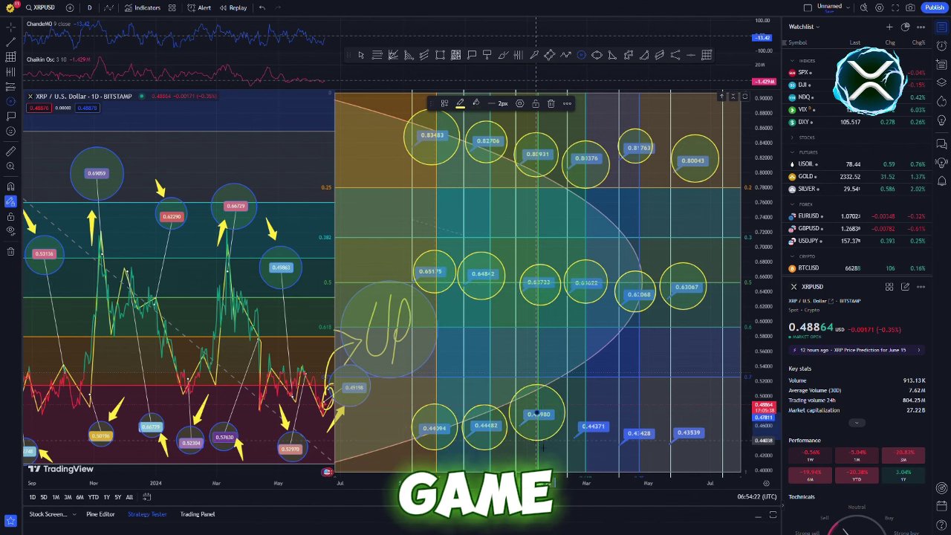
click(595, 429)
click(595, 446)
click(636, 435)
click(636, 459)
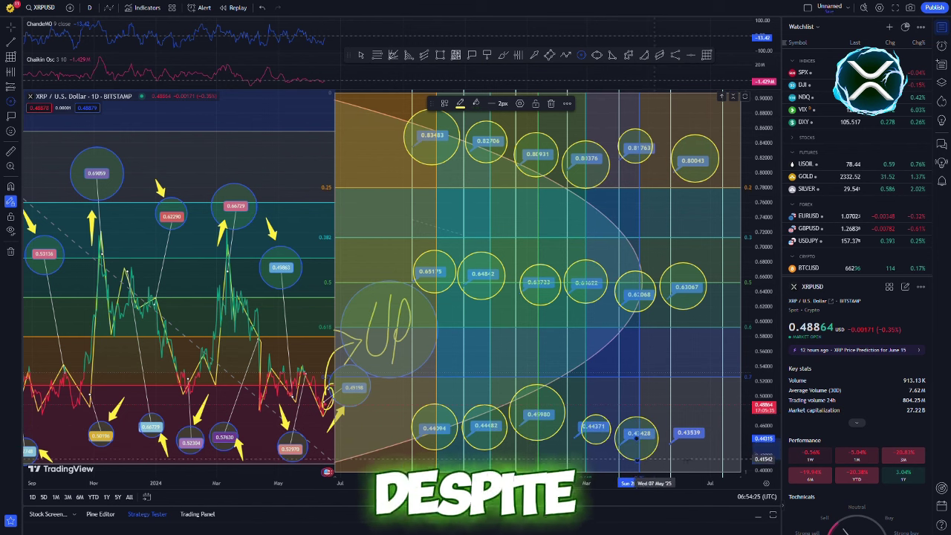
click(690, 432)
click(691, 457)
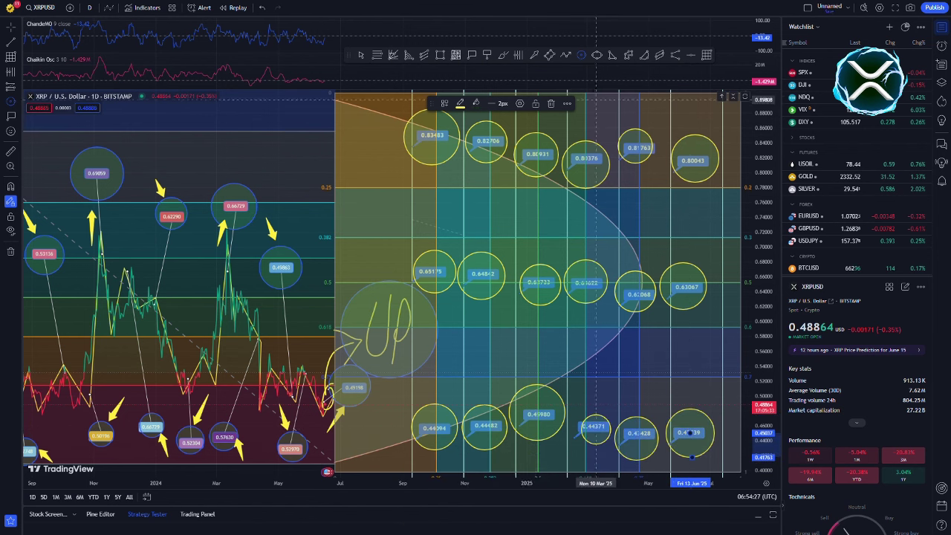
click(541, 56)
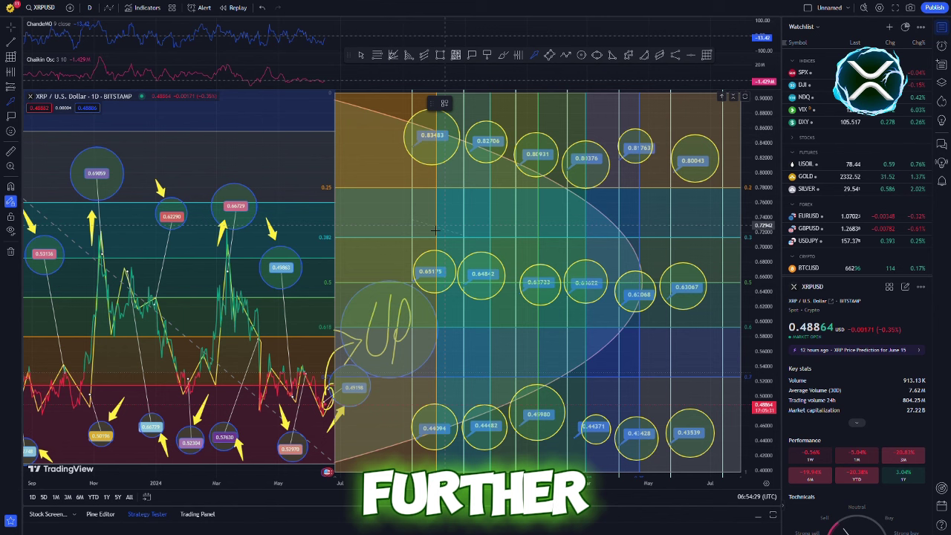
Add yellow arrows at the 0.65175 circle and every bottom-row circle, 0.44094 to 0.43539
drag(394, 232, 413, 254)
drag(354, 243, 367, 276)
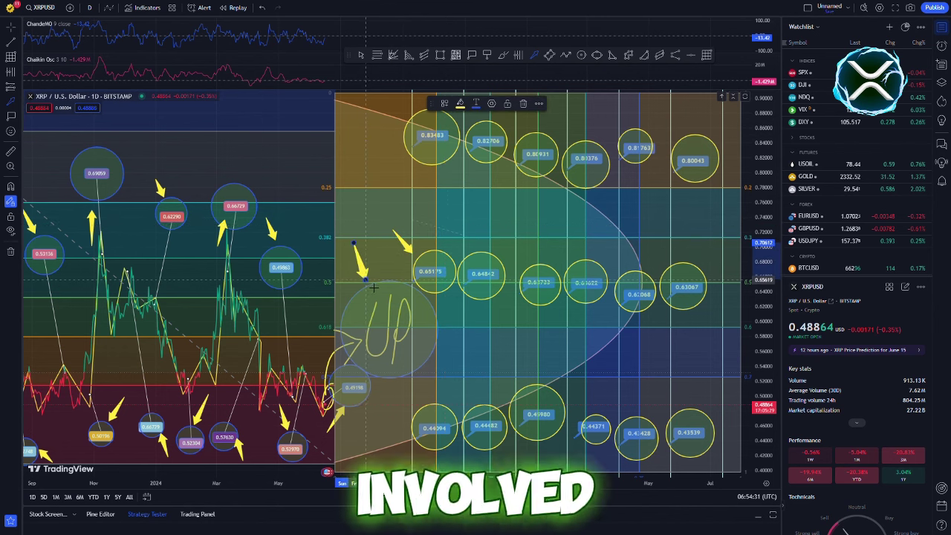
drag(402, 389, 419, 407)
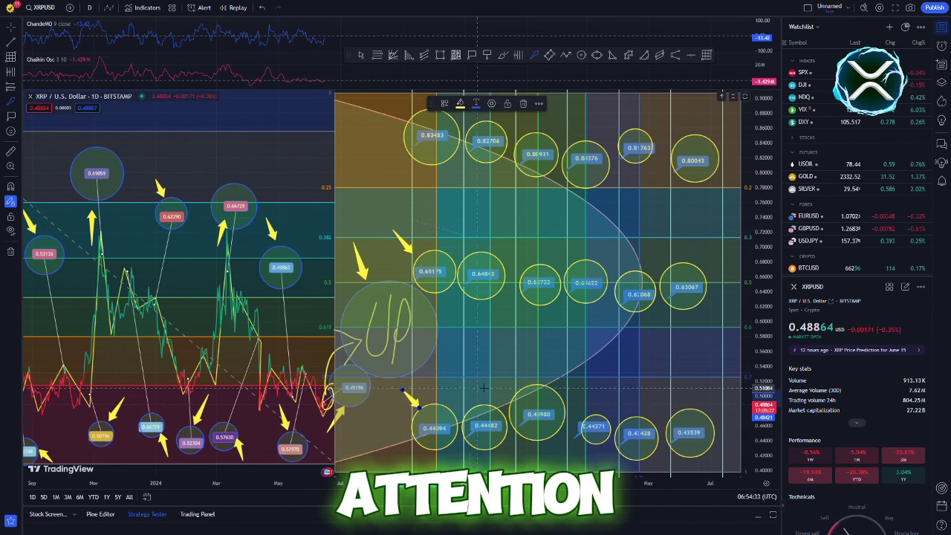
drag(477, 400, 472, 374)
drag(527, 437, 527, 462)
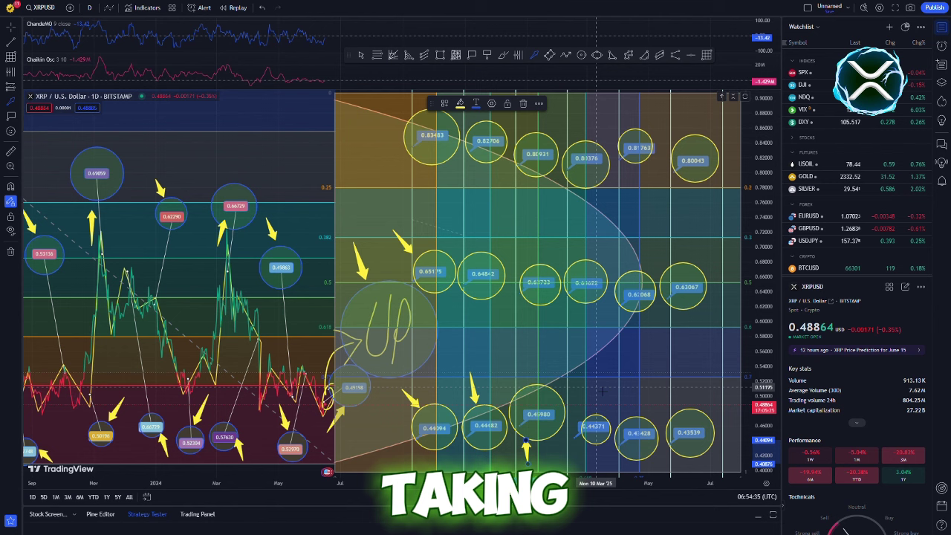
drag(581, 387, 588, 410)
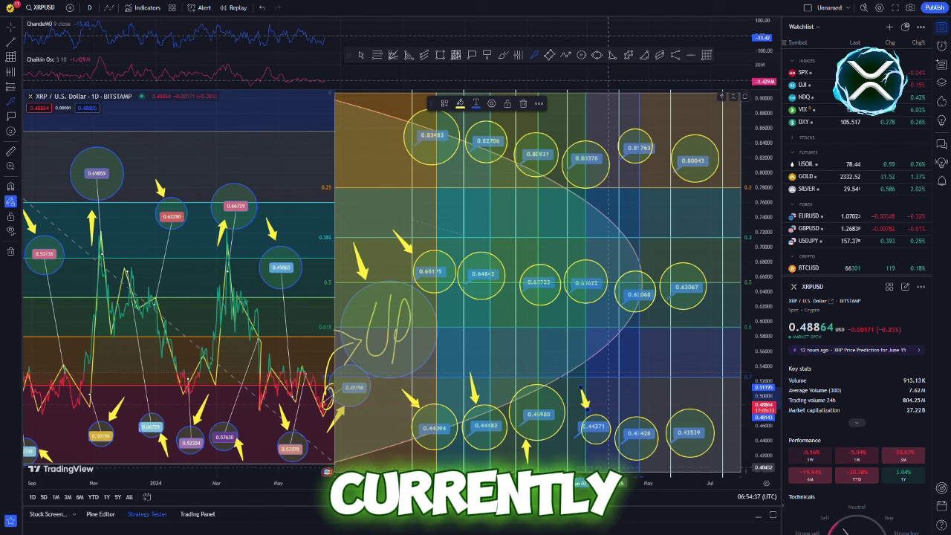
drag(601, 468, 615, 450)
drag(659, 386, 663, 407)
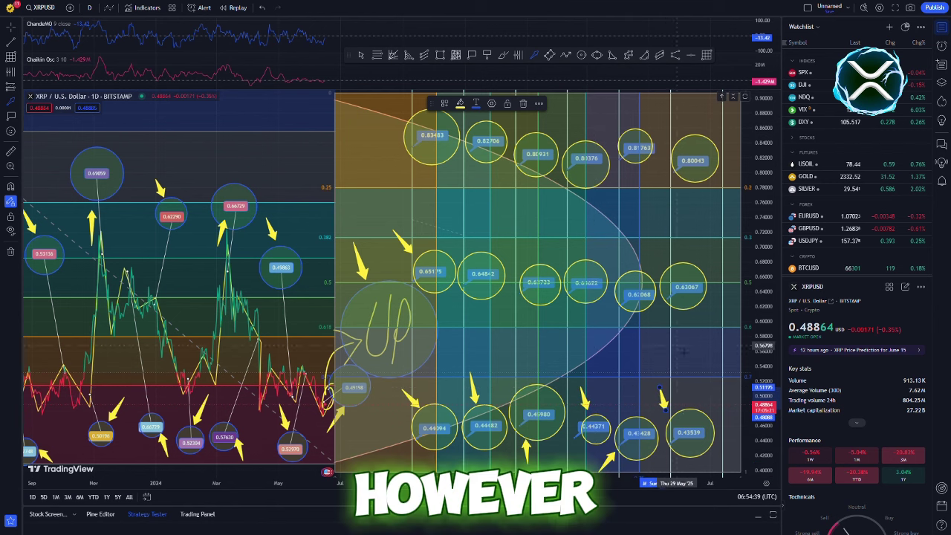
Add arrows at the remaining middle-row circles and all top-row circles, 0.83483 to 0.80043
drag(689, 335, 686, 318)
drag(656, 237, 636, 269)
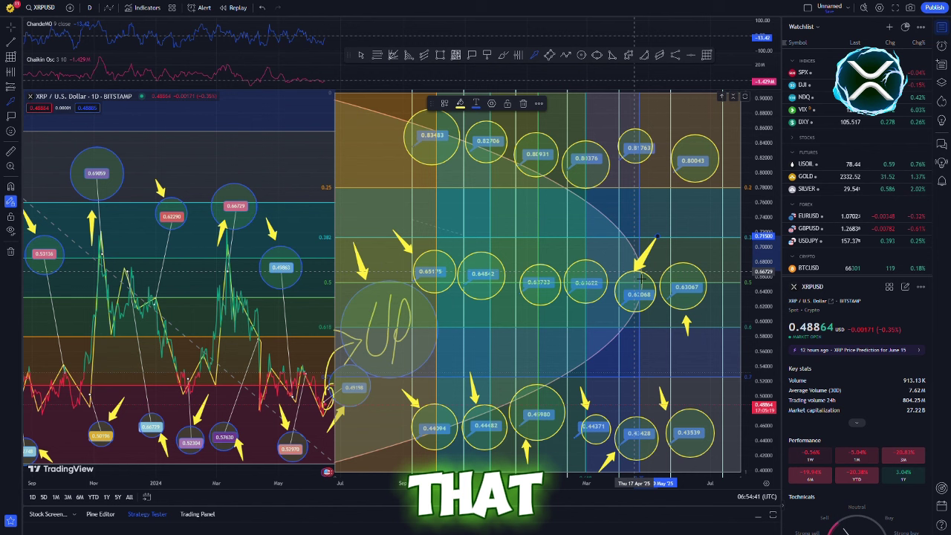
drag(593, 328, 584, 311)
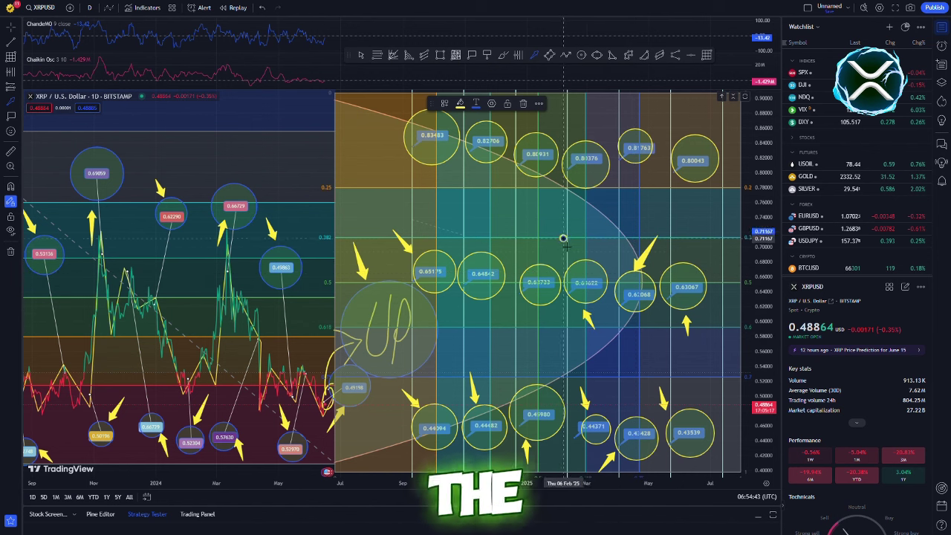
drag(563, 237, 552, 251)
drag(443, 184, 437, 168)
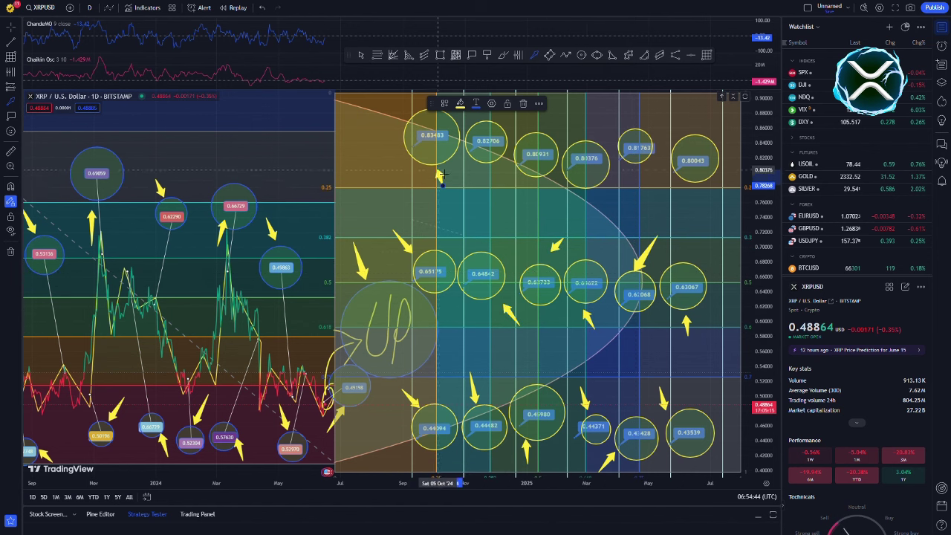
drag(507, 196, 493, 173)
drag(569, 115, 553, 133)
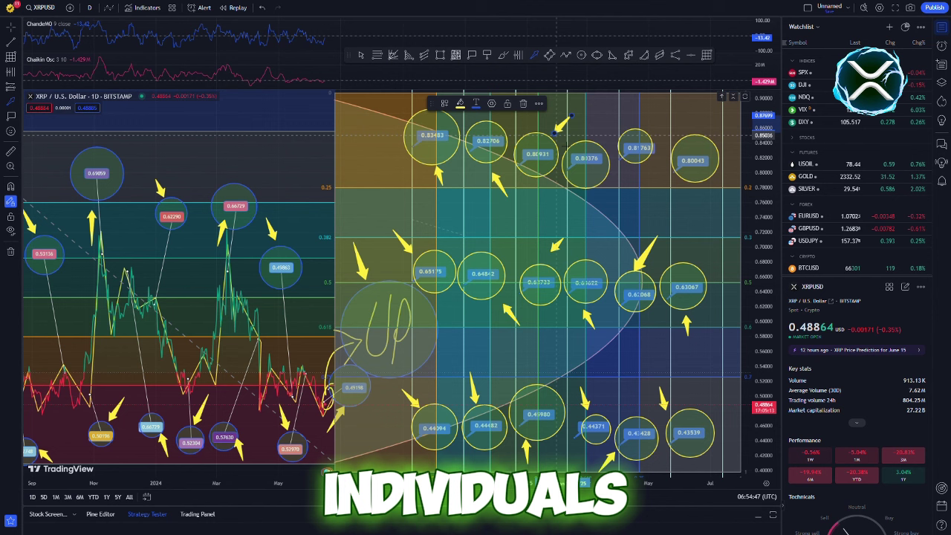
drag(611, 208, 597, 191)
drag(608, 113, 627, 133)
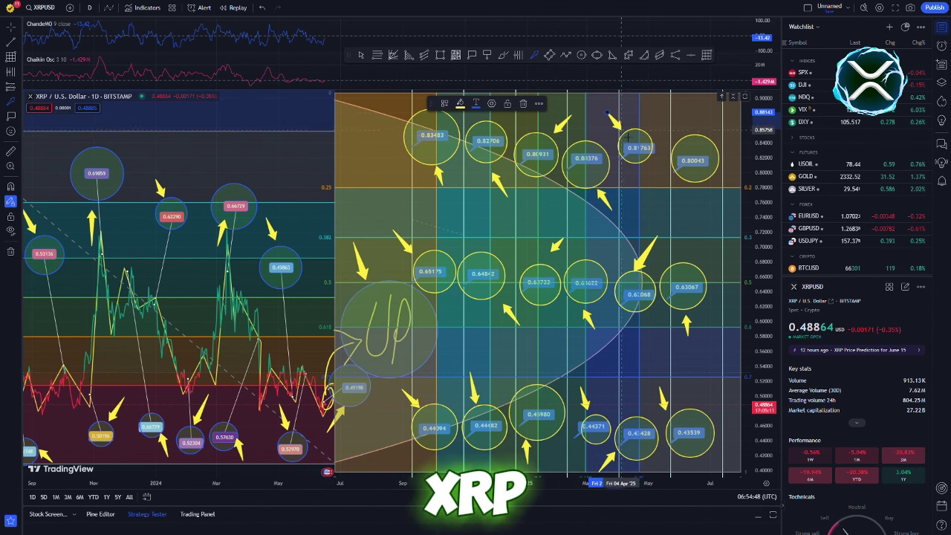
drag(664, 196, 673, 172)
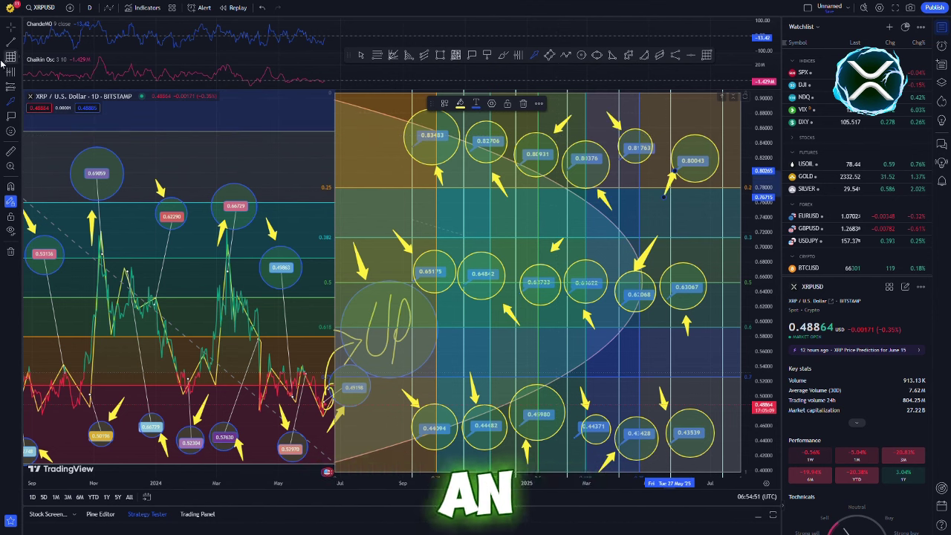
Draw a curving yellow brush stroke and handwrite XRP at its end
click(10, 27)
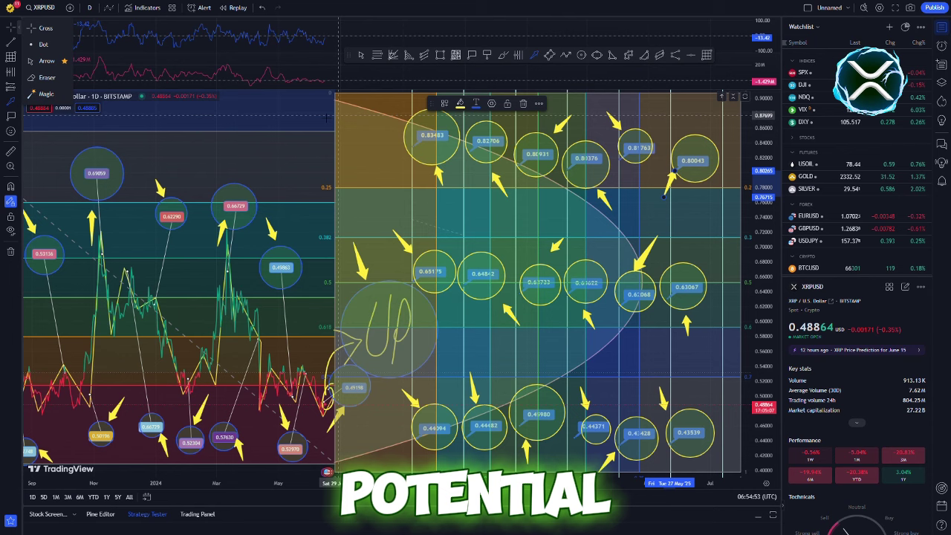
scroll(279, 131, down, 1)
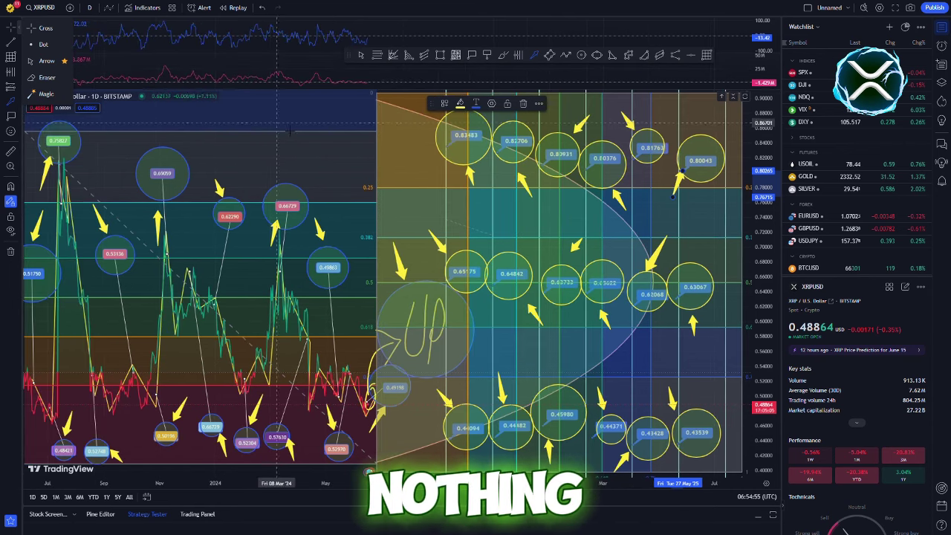
click(487, 54)
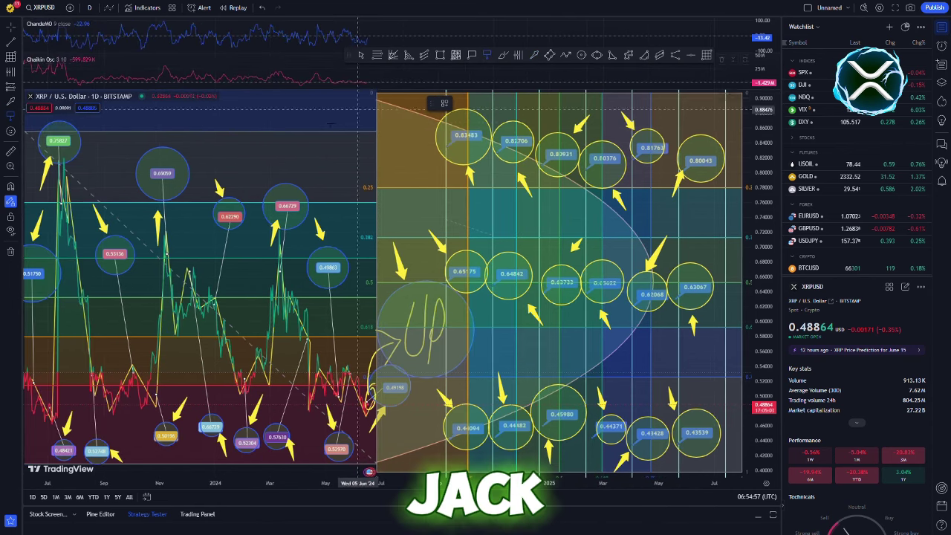
click(504, 55)
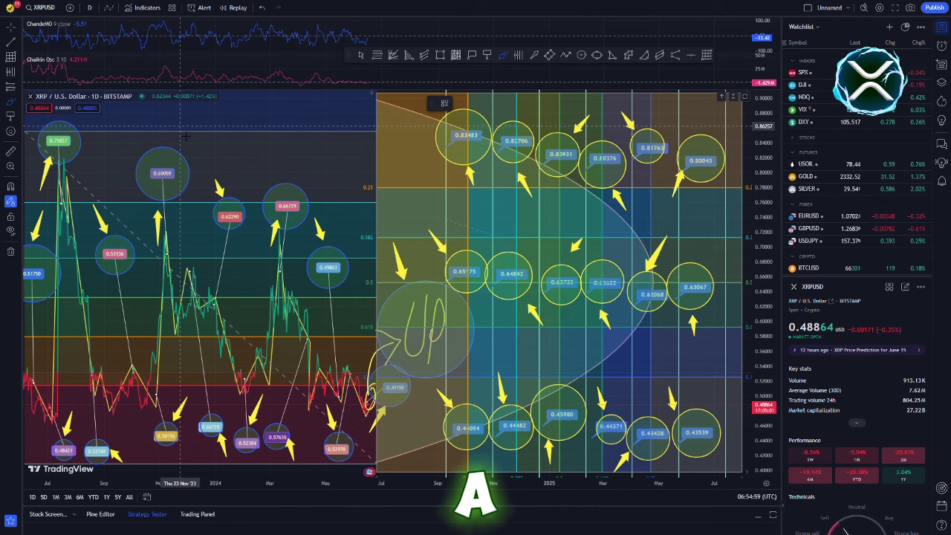
mouse_move(128, 127)
mouse_down()
mouse_move(199, 156)
mouse_move(297, 157)
mouse_move(312, 110)
mouse_move(302, 156)
mouse_up()
mouse_move(348, 118)
mouse_down()
mouse_move(369, 159)
mouse_move(343, 159)
mouse_move(370, 119)
mouse_up()
drag(370, 120, 405, 176)
mouse_move(402, 145)
mouse_down()
mouse_move(403, 156)
mouse_move(381, 153)
mouse_move(389, 192)
mouse_move(380, 186)
mouse_up()
Circle the handwritten XRP and give the circle a peach fill
click(580, 55)
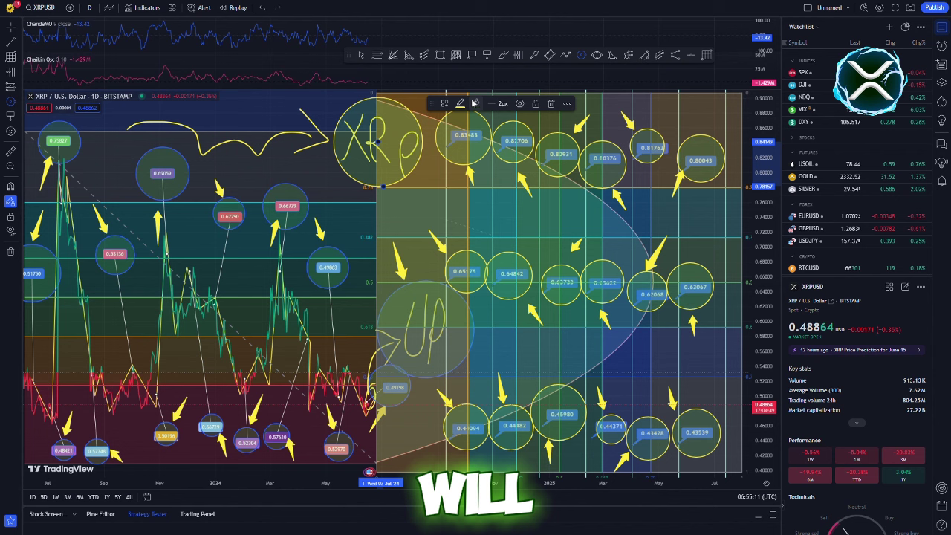
click(475, 102)
click(478, 170)
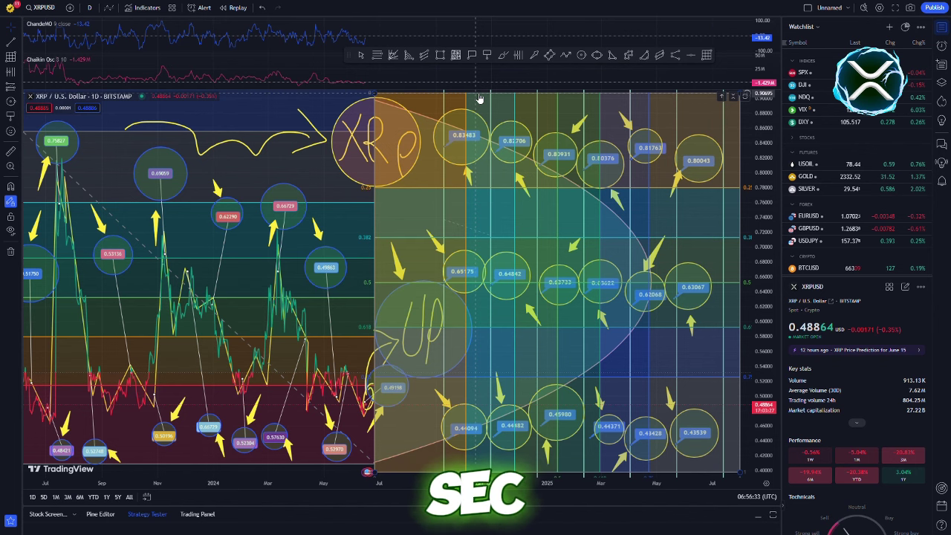
mouse_move(355, 61)
mouse_down()
mouse_move(388, 66)
mouse_move(377, 72)
mouse_up()
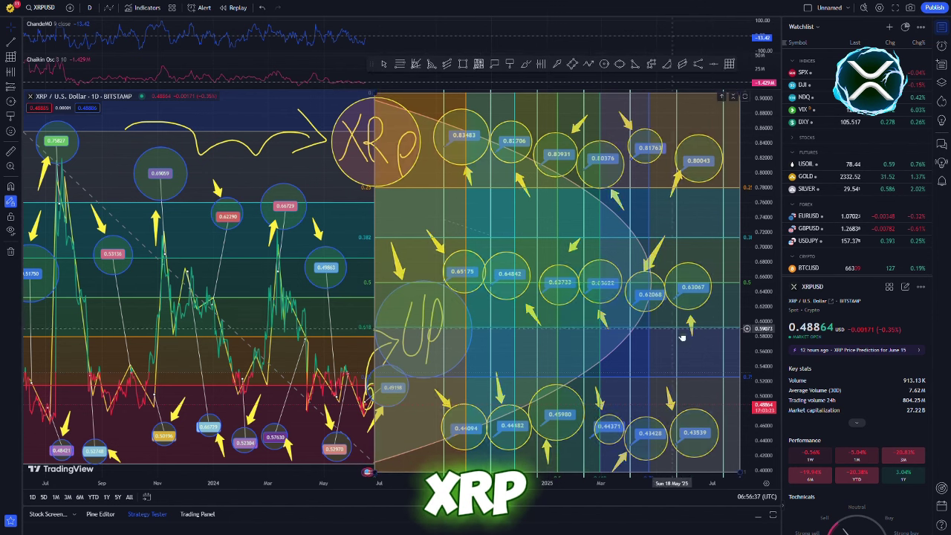